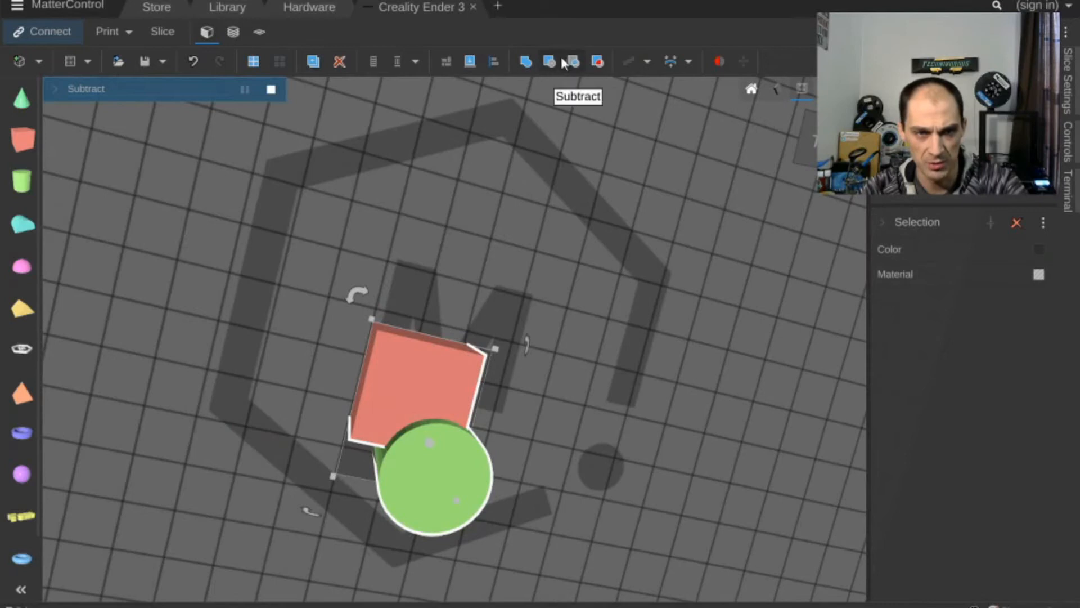
Subtract the green cylinder from the red cube, leaving a rounded notch in the cube.
left_click(546, 65)
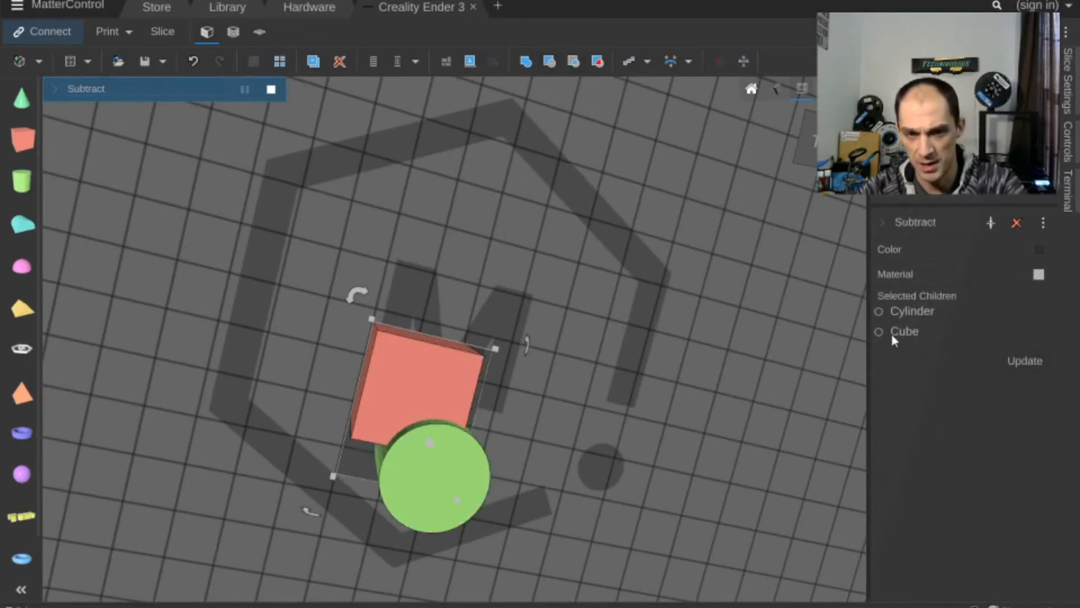
left_click(879, 312)
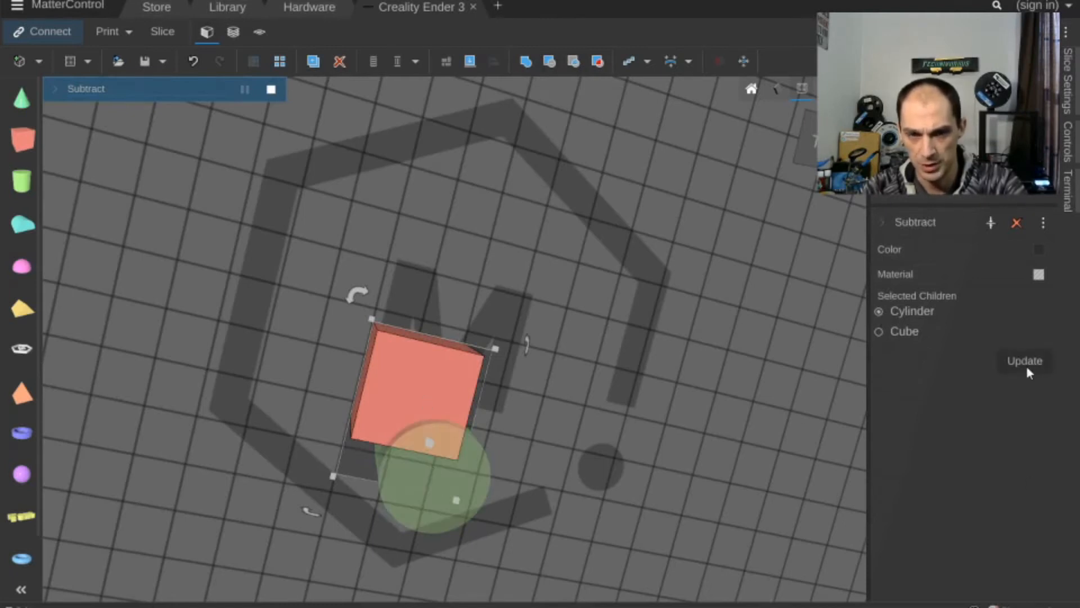
left_click(474, 423)
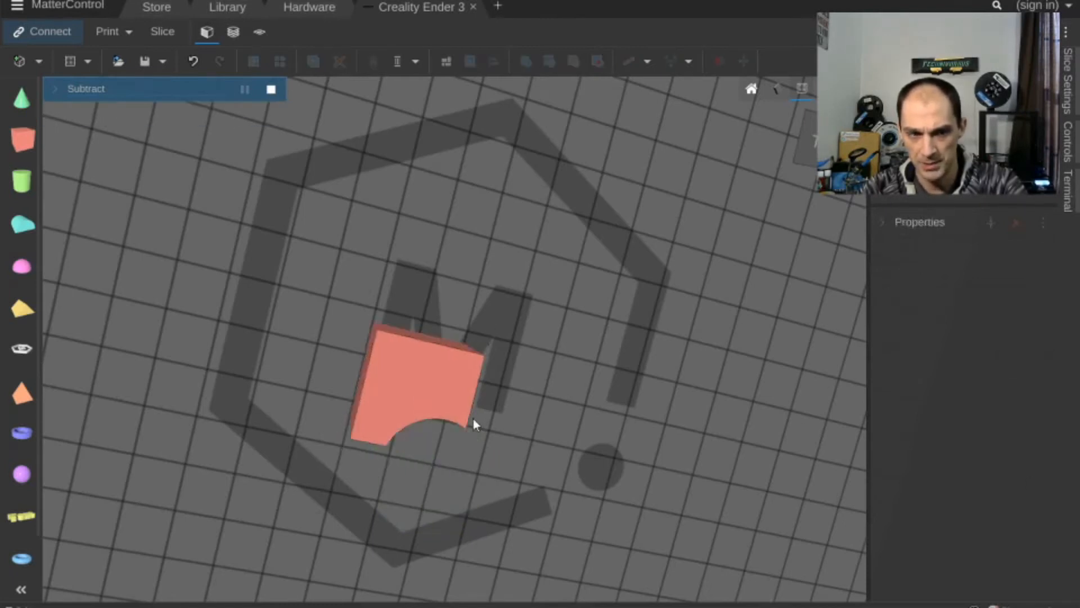
right_click_drag(641, 463, 703, 353)
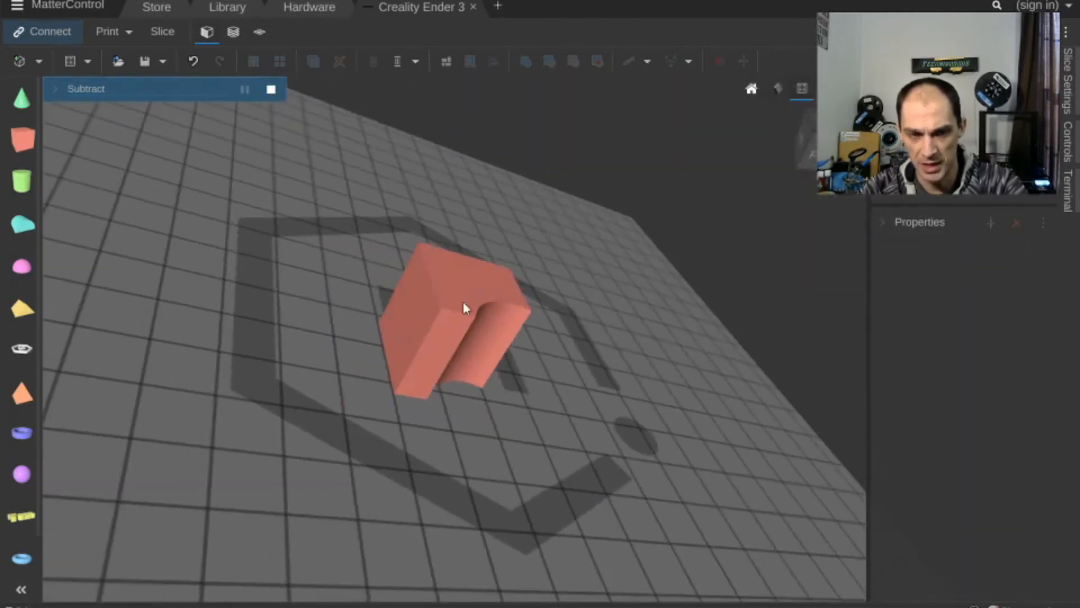
Switch the Subtract operation so the cube is cut out of the cylinder, and update the result.
left_click(493, 341)
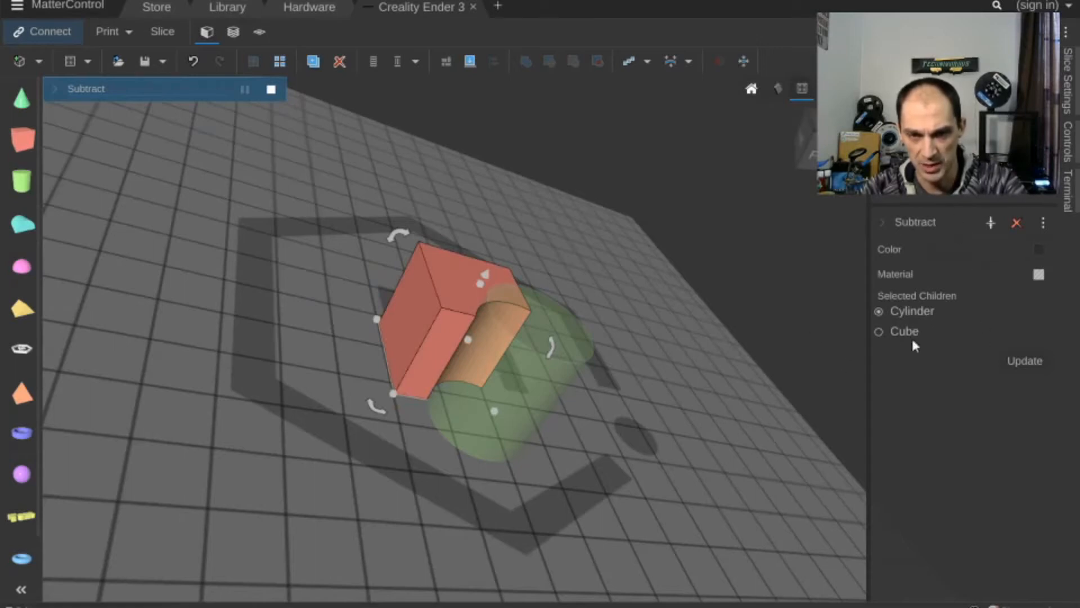
left_click(885, 331)
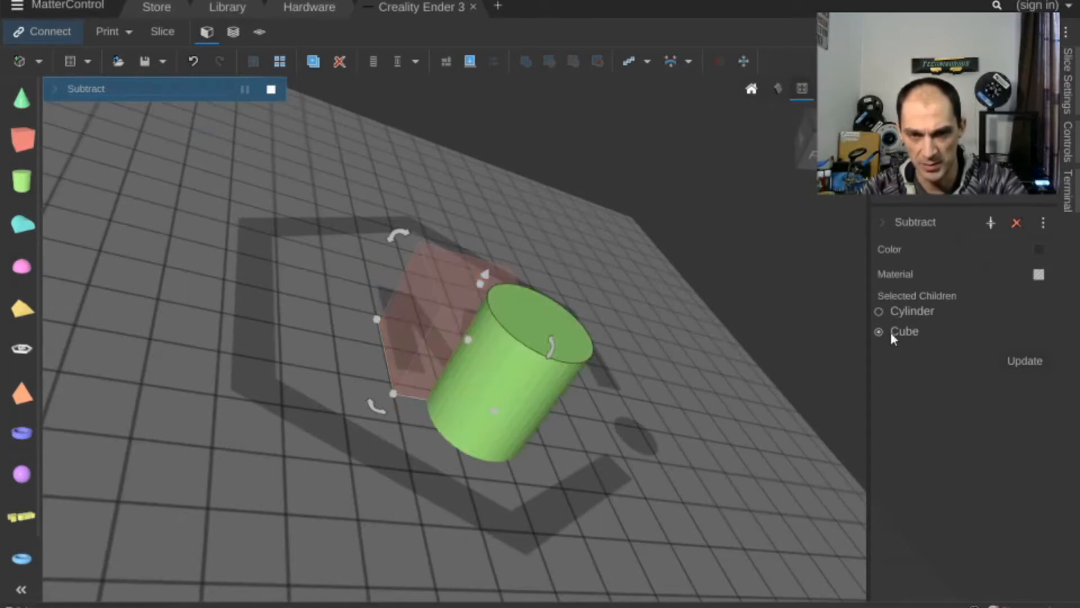
left_click(1034, 361)
right_click_drag(685, 448, 849, 481)
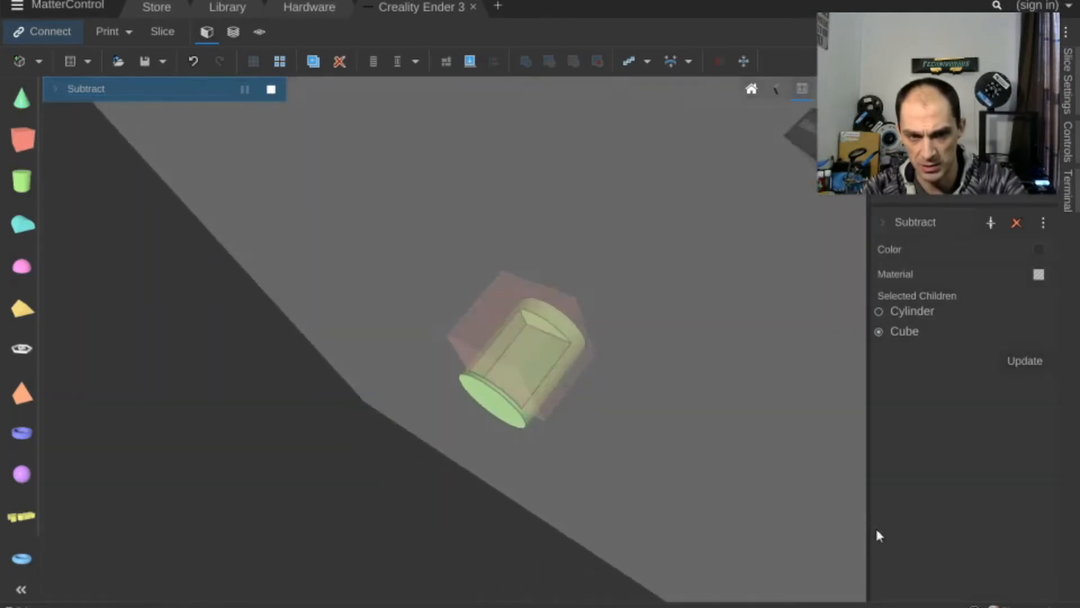
right_click_drag(877, 530, 927, 599)
right_click_drag(535, 308, 559, 374)
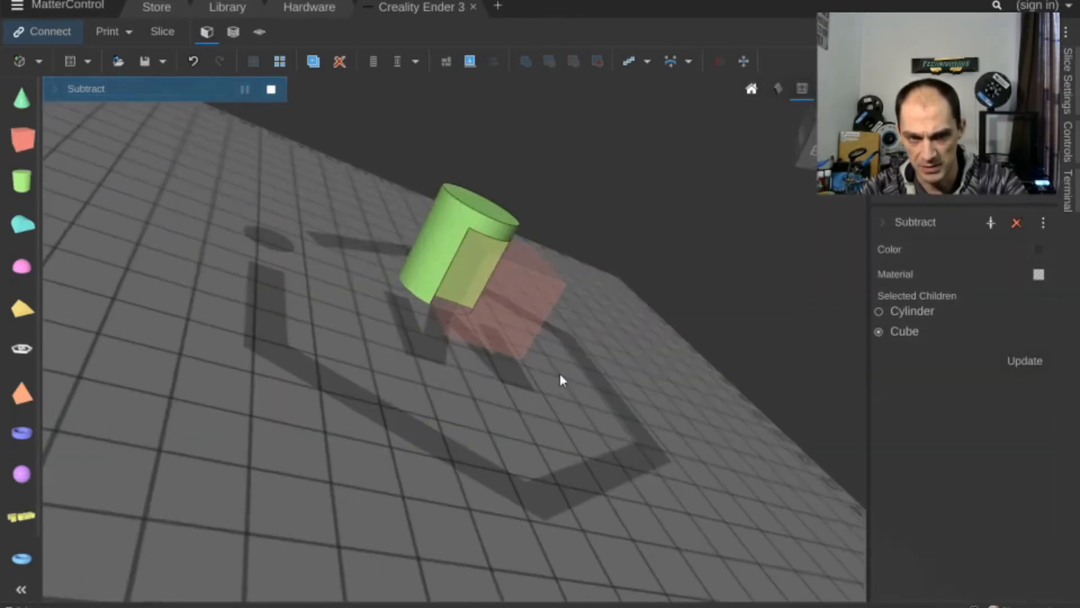
left_click(559, 373)
right_click_drag(647, 386, 559, 361)
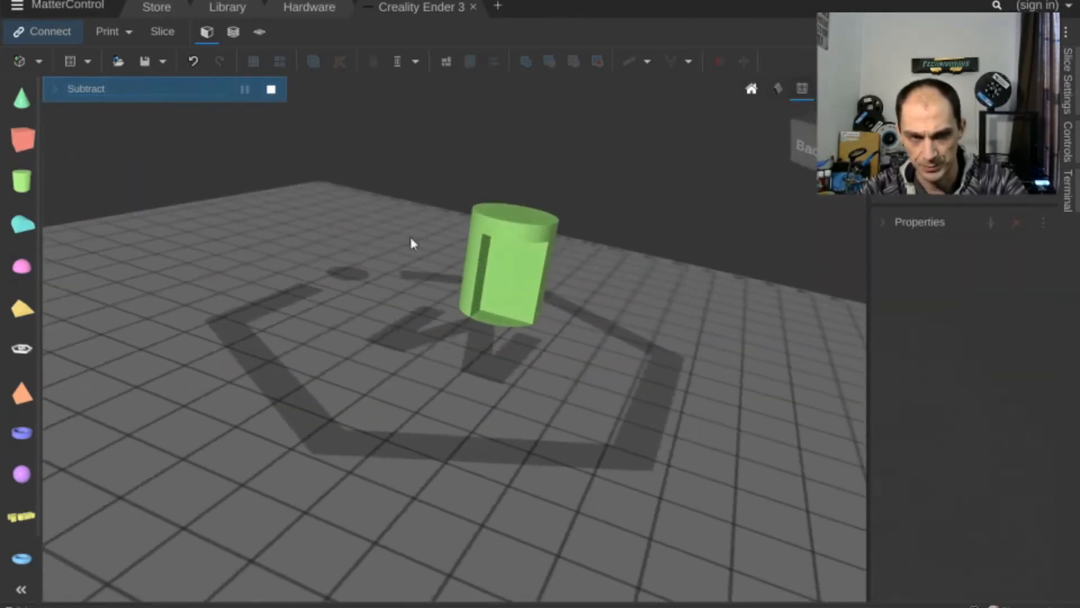
Set the cylinder as the part to subtract again and remove the Subtract operation from the two shapes.
left_click(503, 260)
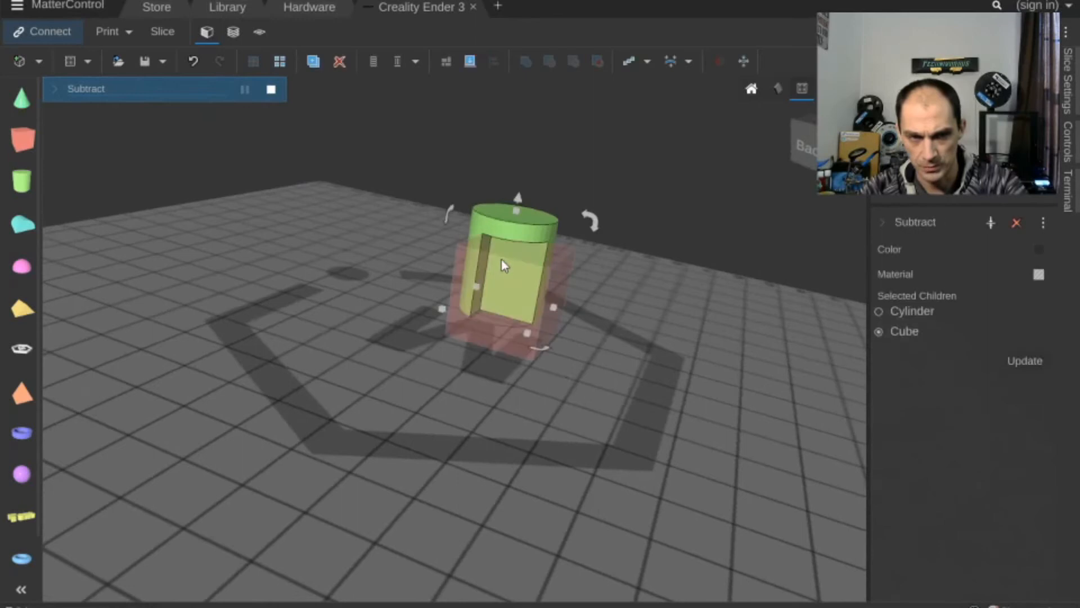
left_click(879, 313)
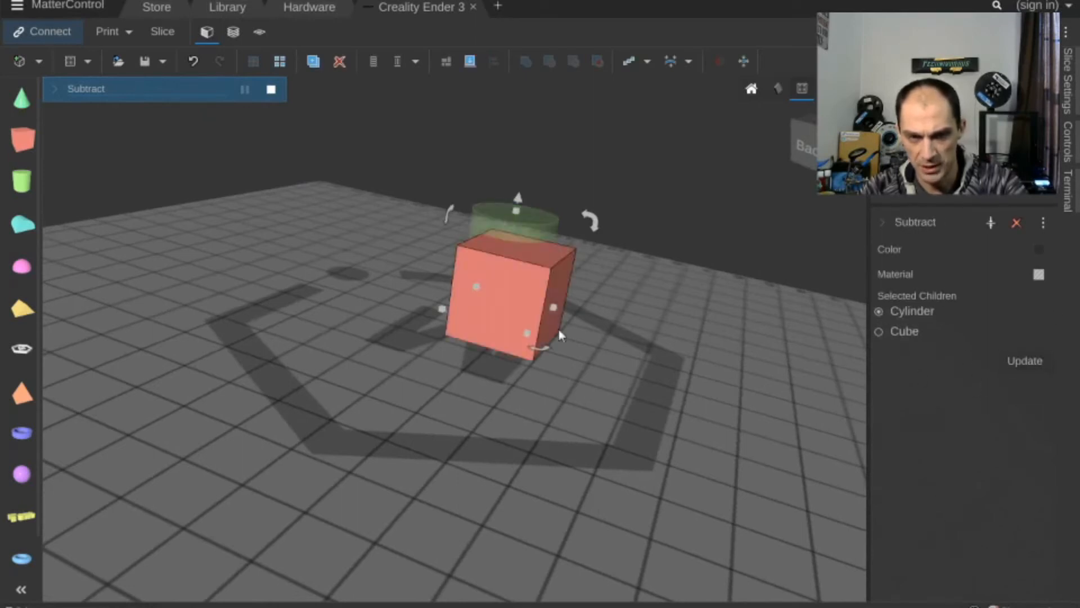
right_click_drag(559, 330, 497, 369)
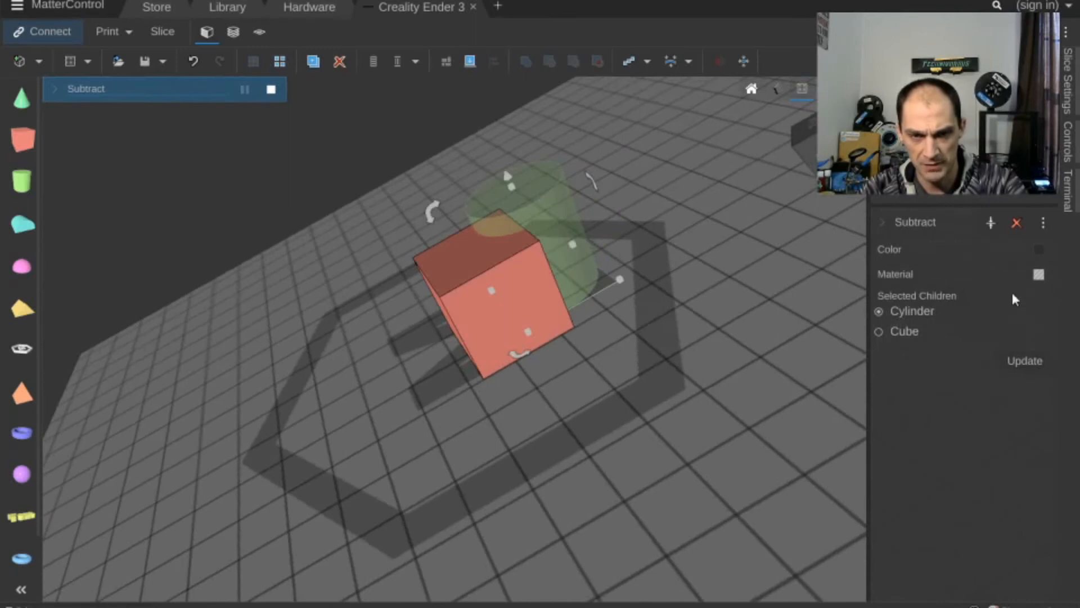
left_click(1017, 222)
Apply Subtract and Replace to the cylinder and cube, with the cube as the selected child.
left_click(517, 209)
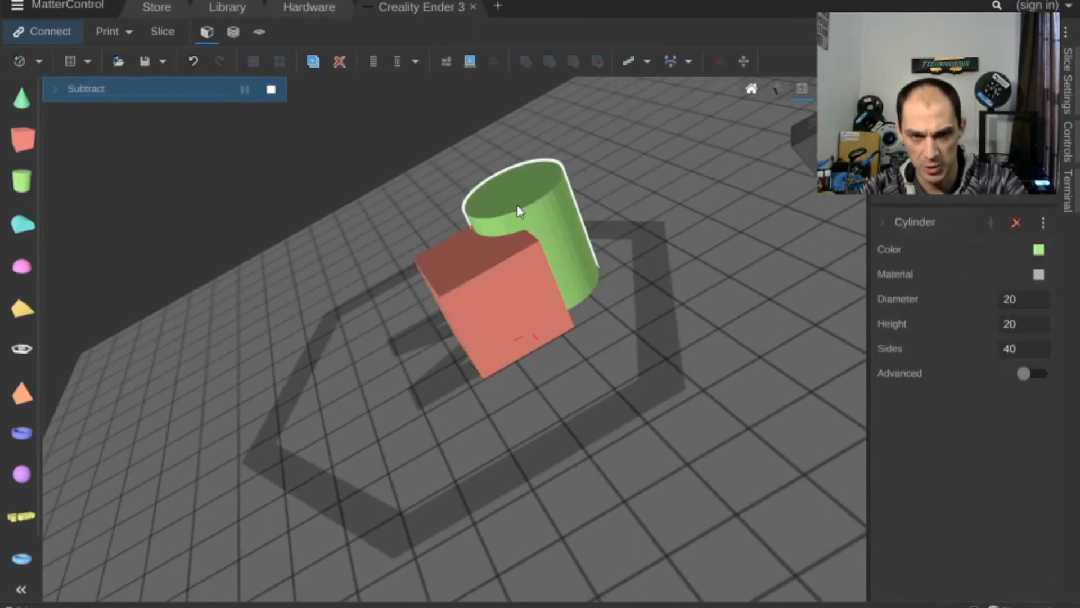
left_click(488, 293, "shift")
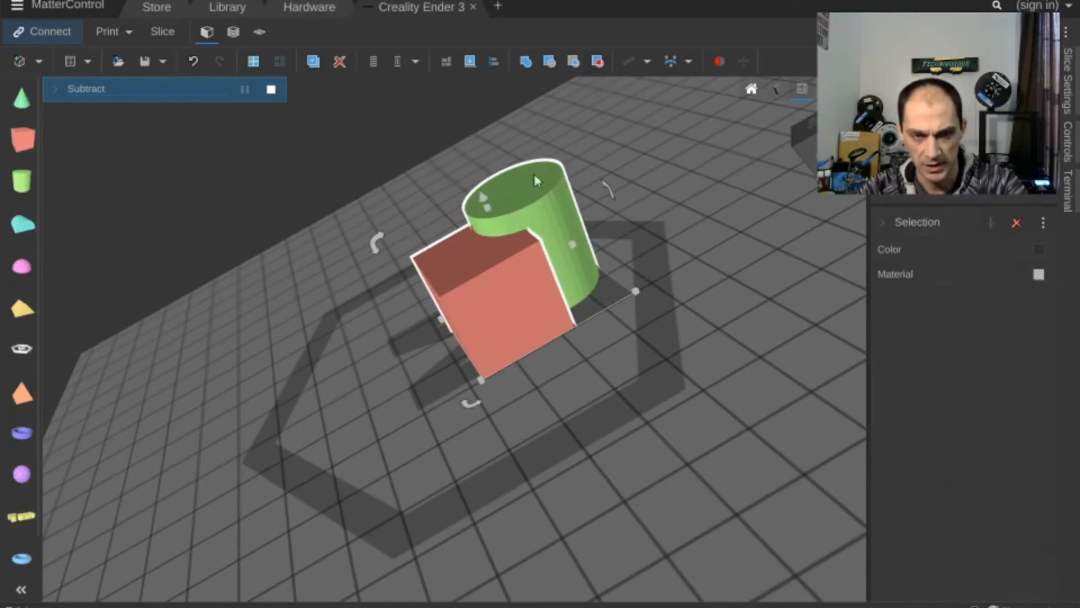
left_click(599, 63)
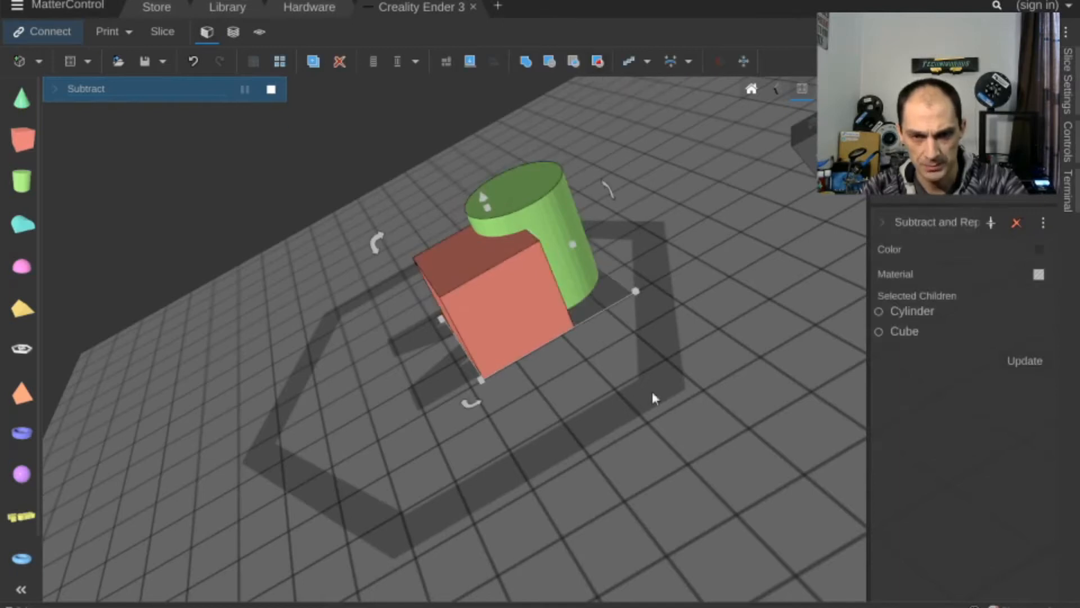
left_click(878, 331)
left_click(1027, 361)
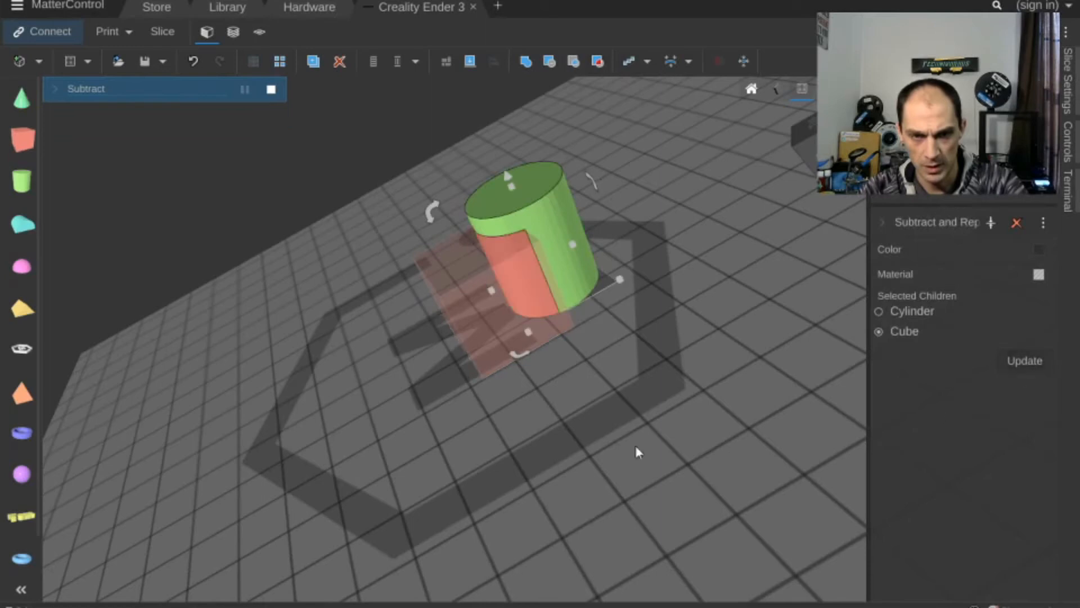
left_click(627, 397)
left_click_drag(608, 386, 651, 320)
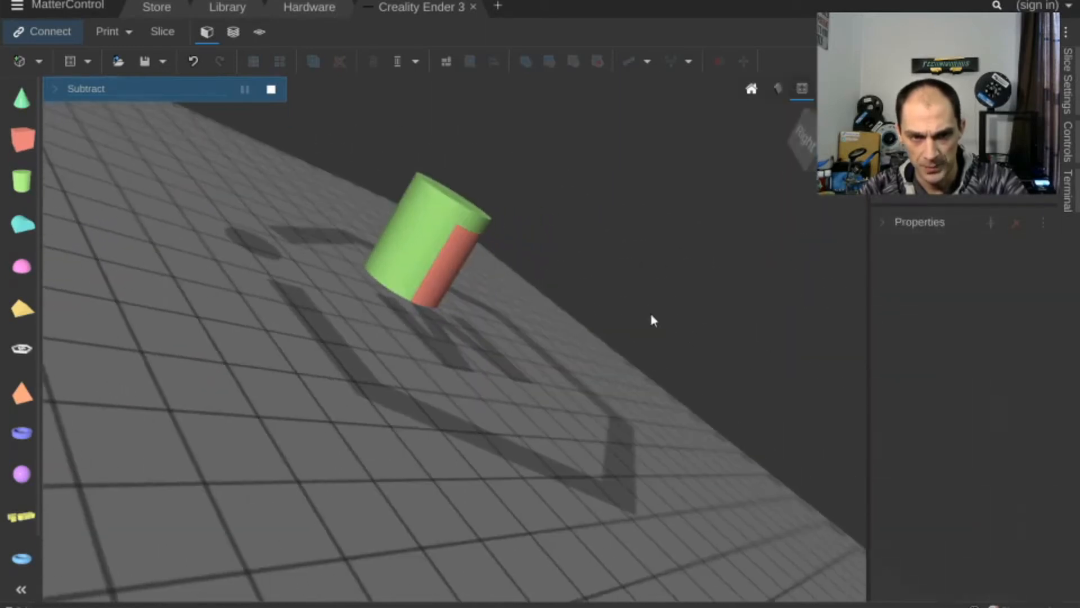
Examine the inset piece in the cylinder from several angles and remove the Subtract and Replace operation.
left_click(471, 266)
scroll(435, 309, "up", 3)
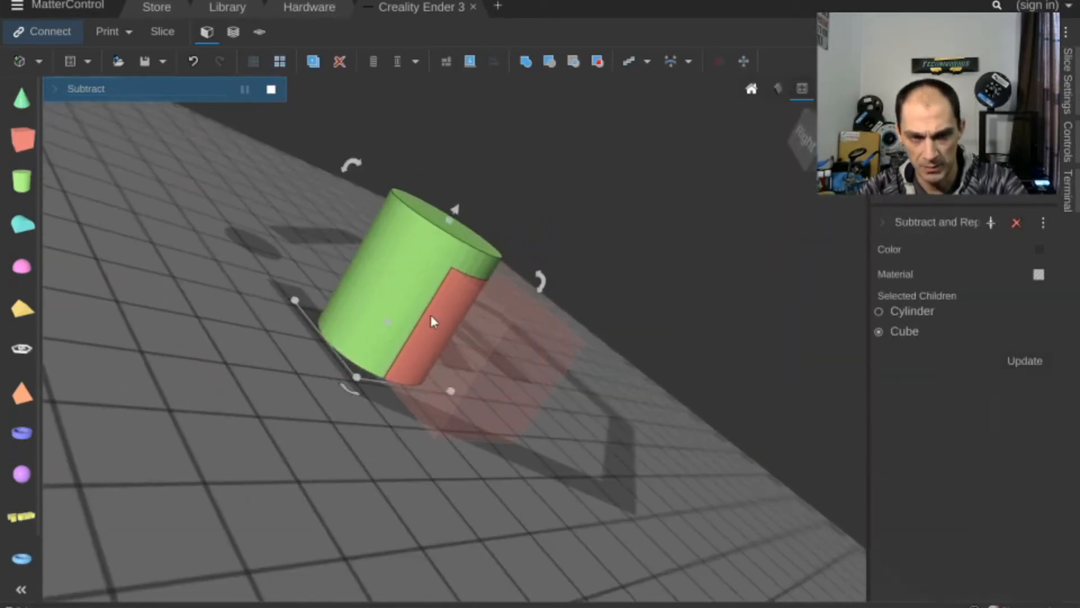
left_click(480, 338)
left_click(431, 301)
left_click_drag(429, 291, 414, 242)
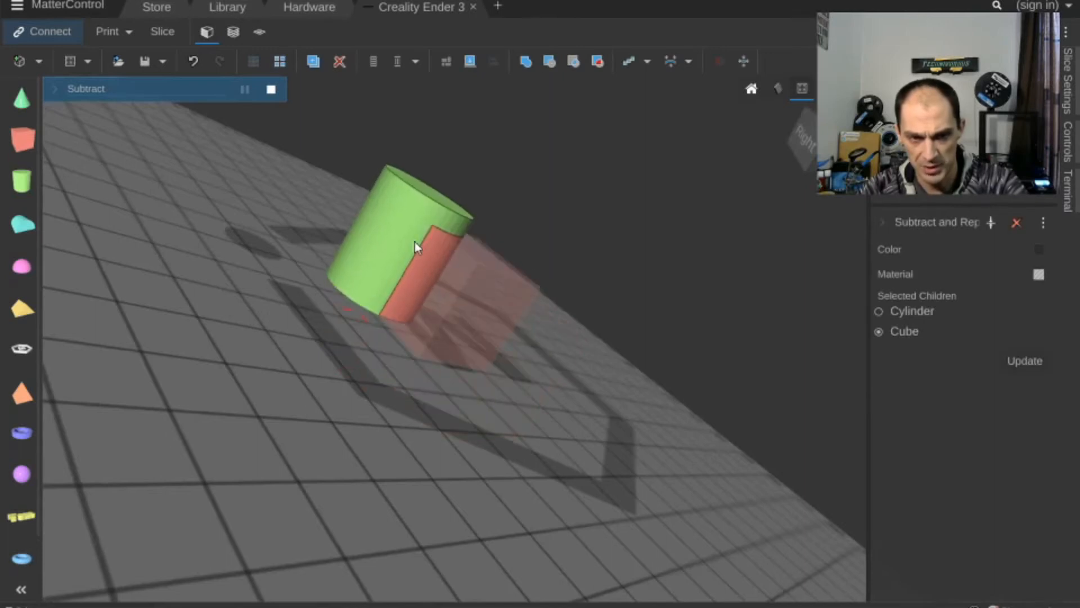
right_click_drag(580, 259, 436, 354)
left_click(413, 337)
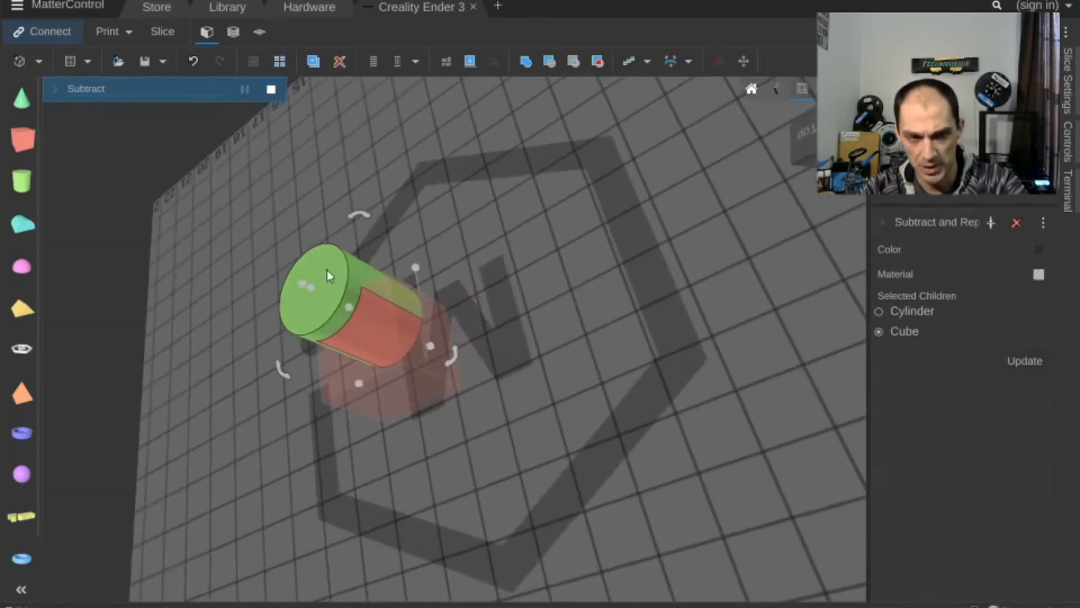
left_click(1015, 223)
right_click_drag(437, 280, 556, 329)
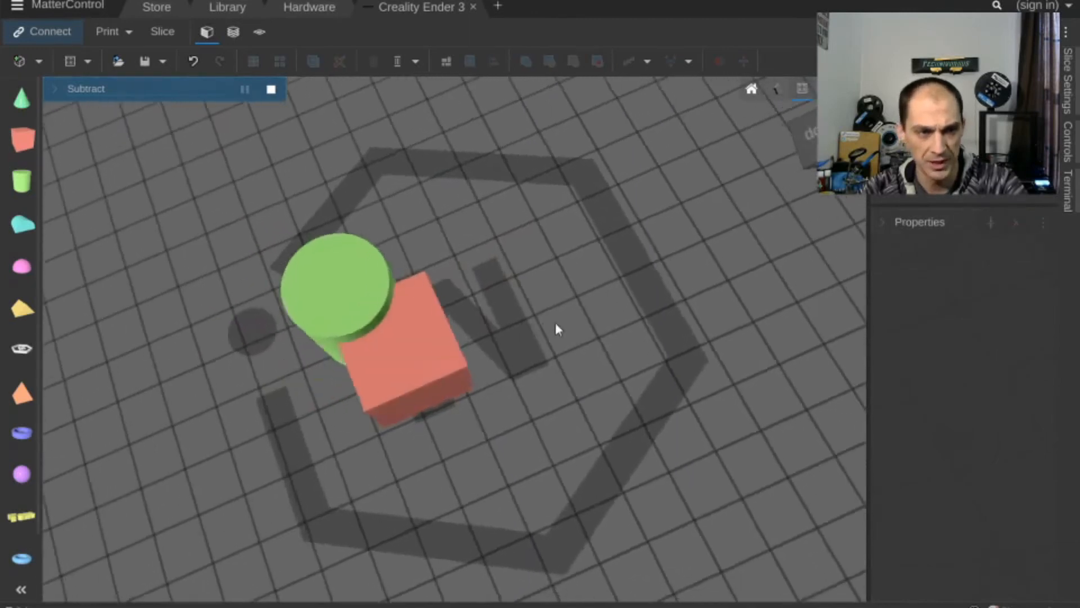
Combine the cylinder and cube into one body and remove the Combine operation.
left_click(369, 307)
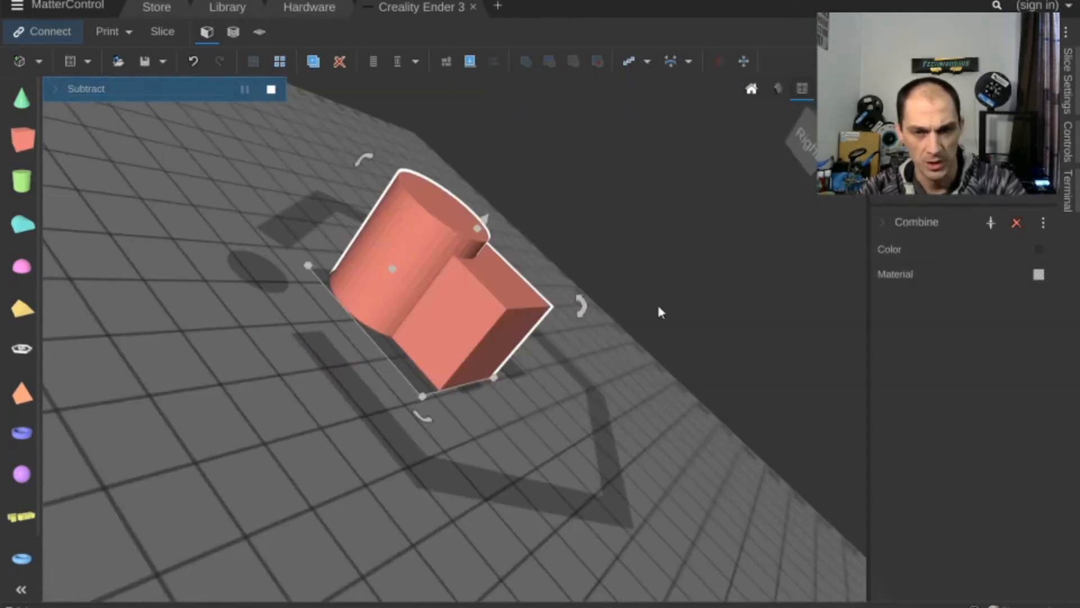
left_click(1016, 224)
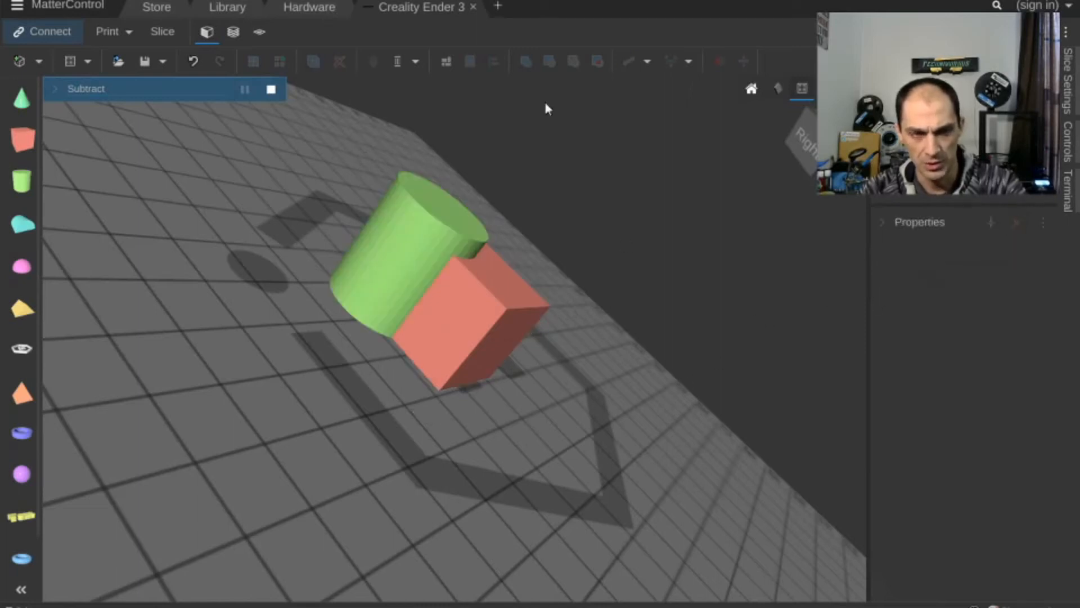
Delete the green cylinder and stretch the remaining cube sideways into a long bar.
left_click(436, 229)
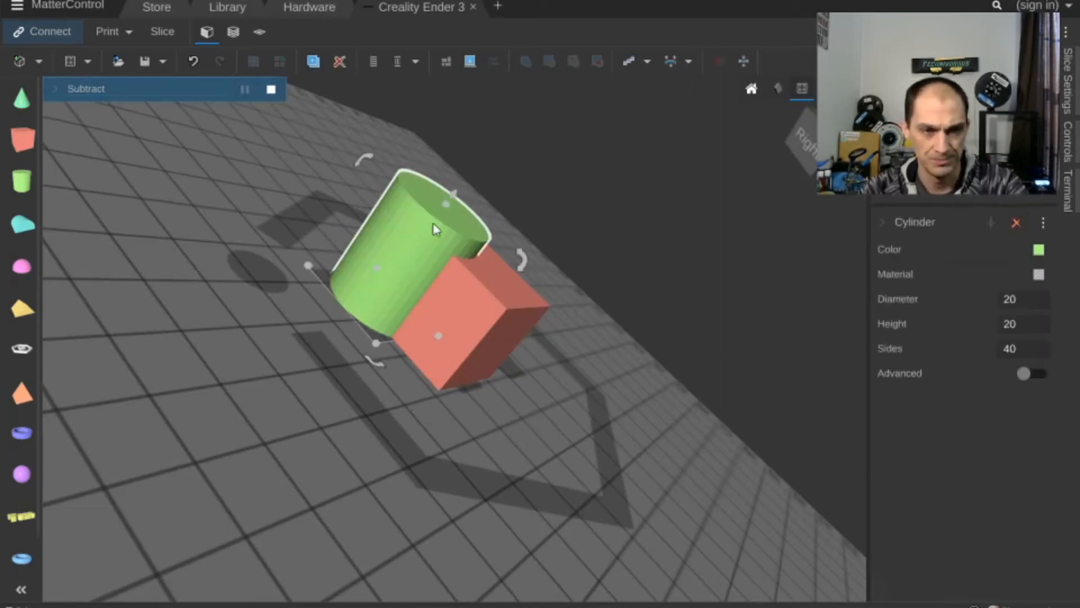
right_click_drag(436, 230, 486, 181)
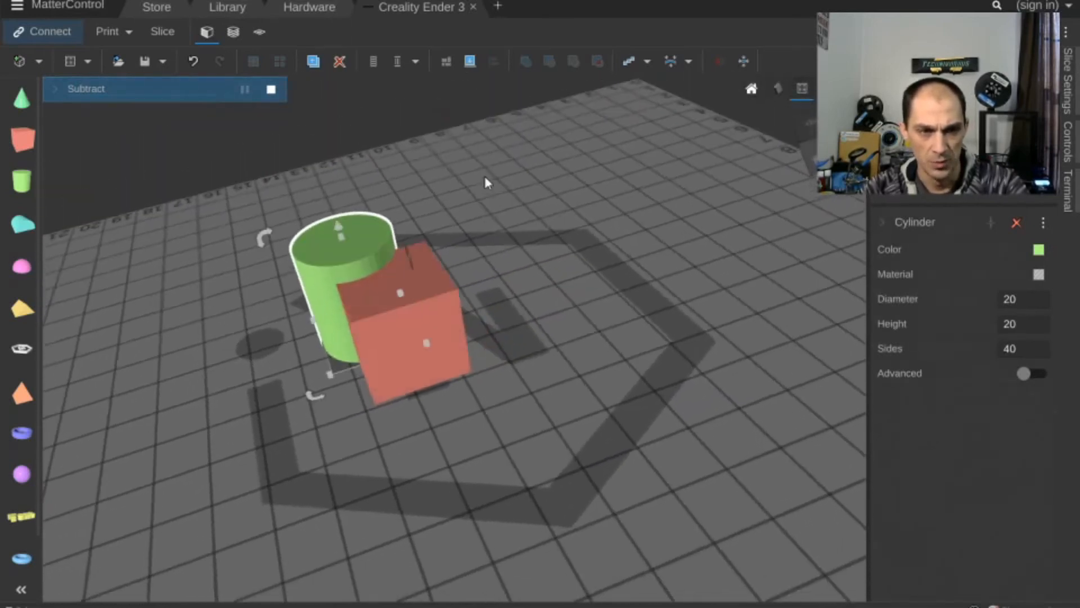
key("Delete")
left_click(372, 310)
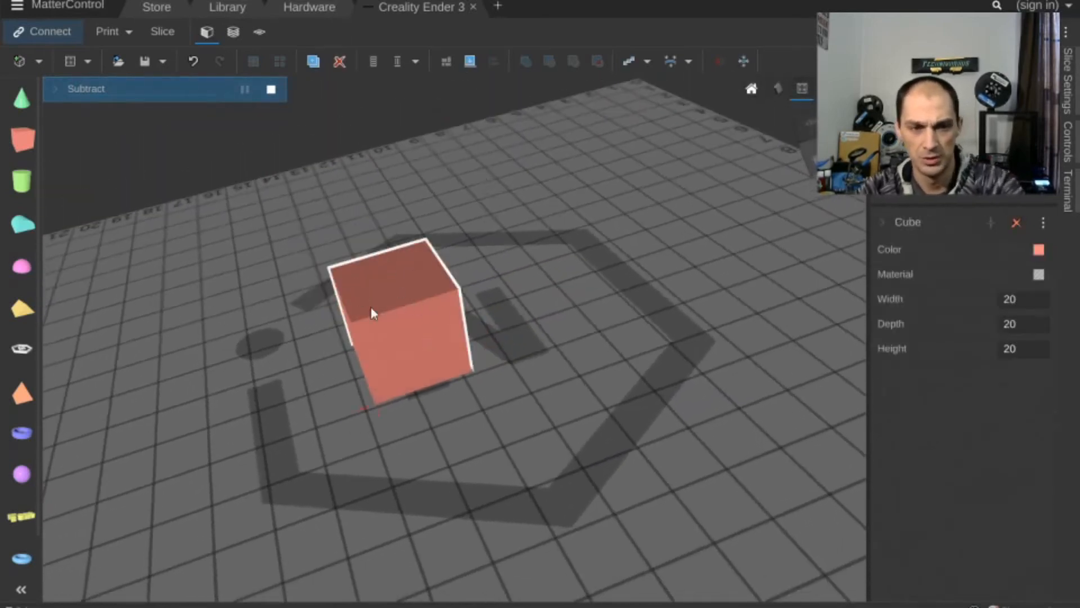
left_click_drag(446, 318, 764, 216)
Place a text object on top of the red bar and shift the bar so the text sits near its middle.
left_click_drag(21, 516, 481, 191)
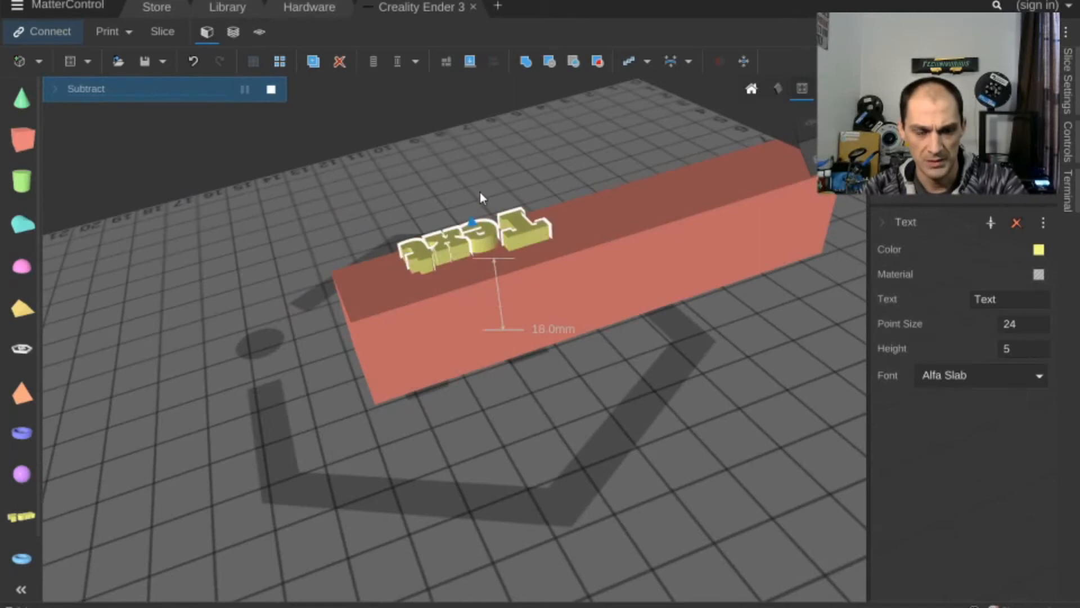
right_click_drag(480, 191, 433, 383)
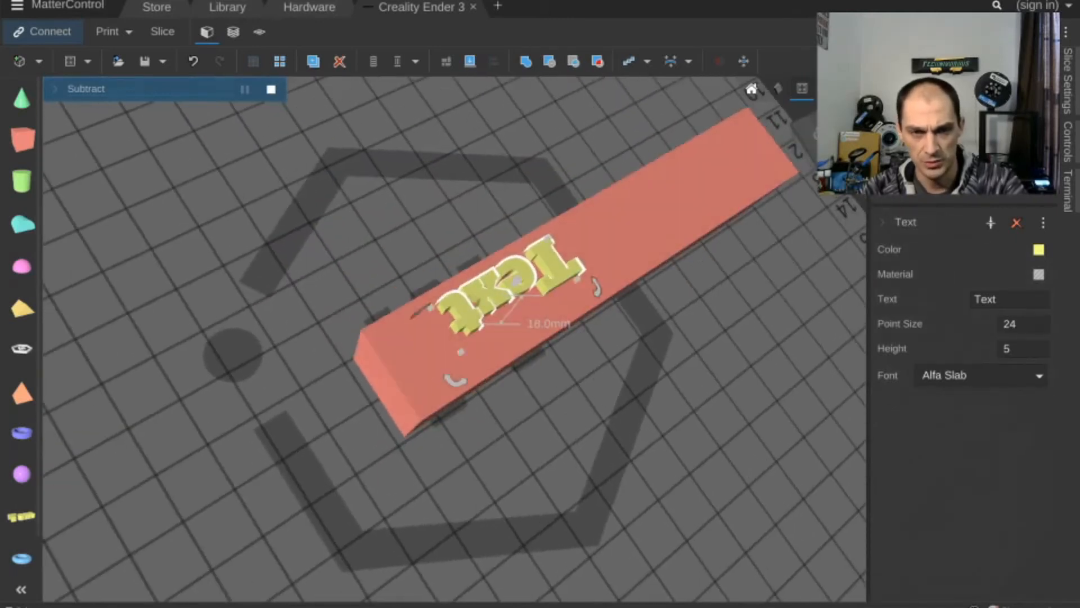
left_click(851, 137)
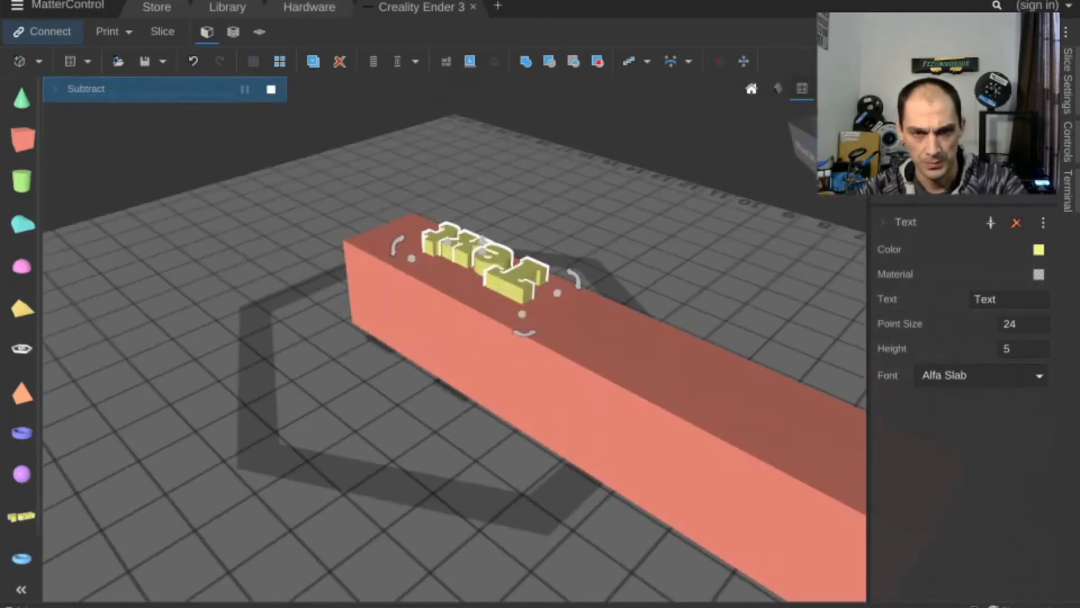
left_click(827, 116)
left_click(264, 337)
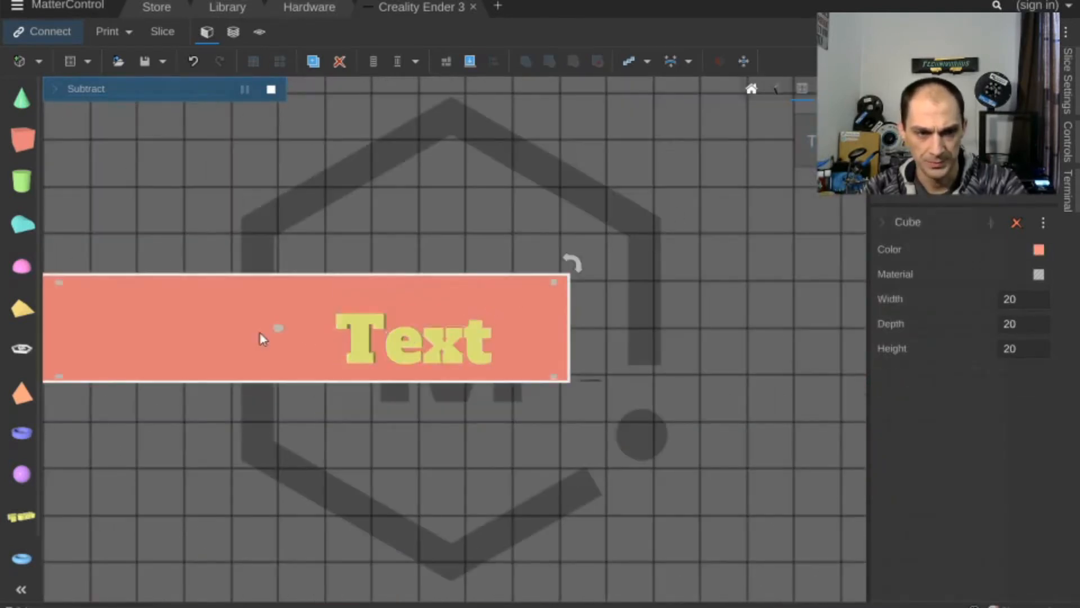
left_click_drag(136, 333, 302, 336)
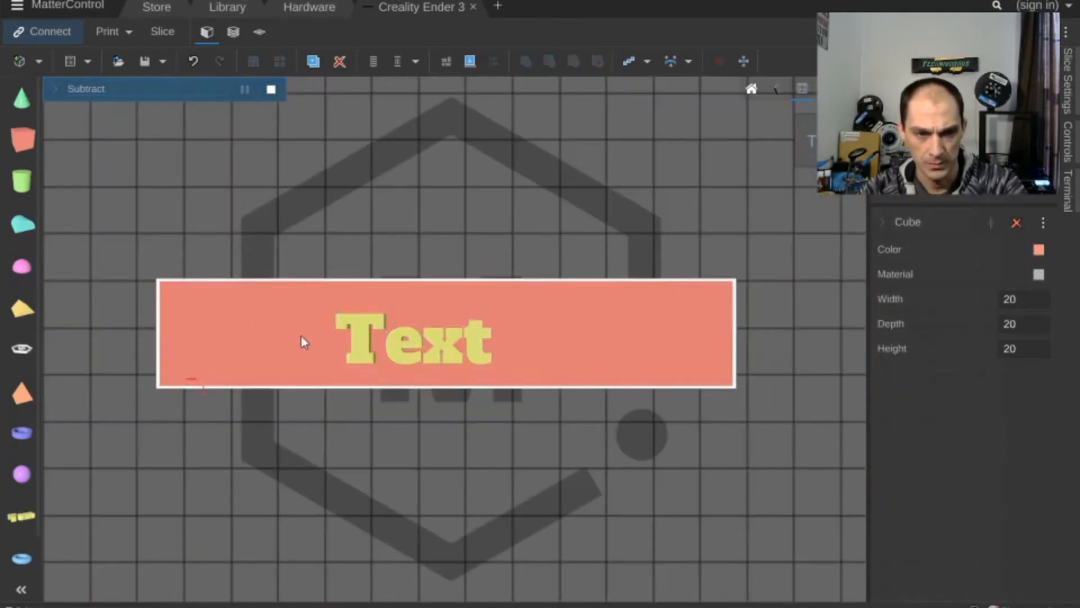
Change the wording of the text object on the bar to "Merry XMas".
left_click(356, 336)
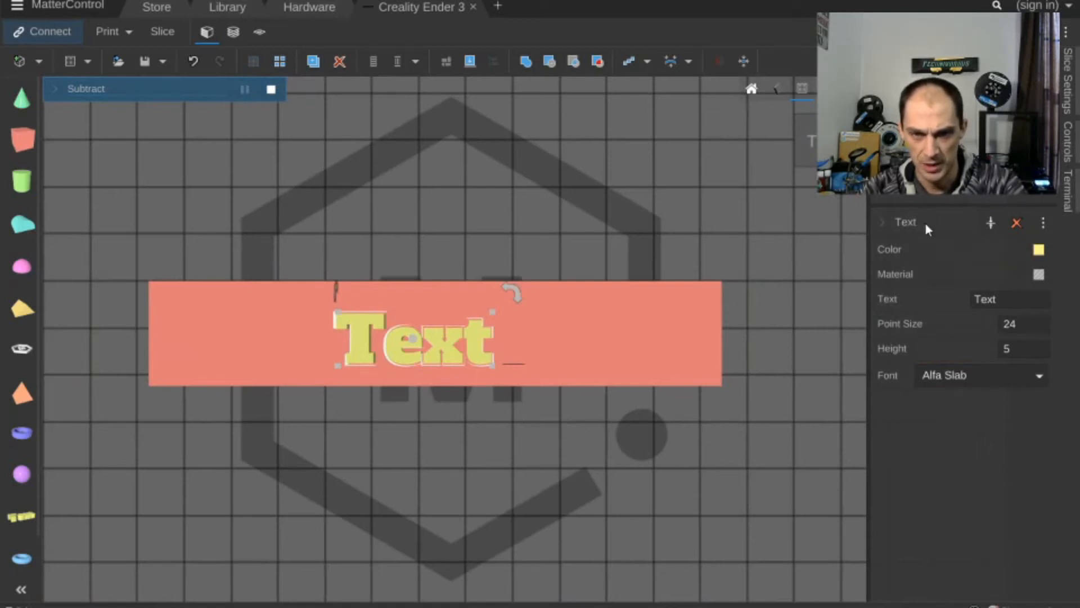
left_click(1034, 298)
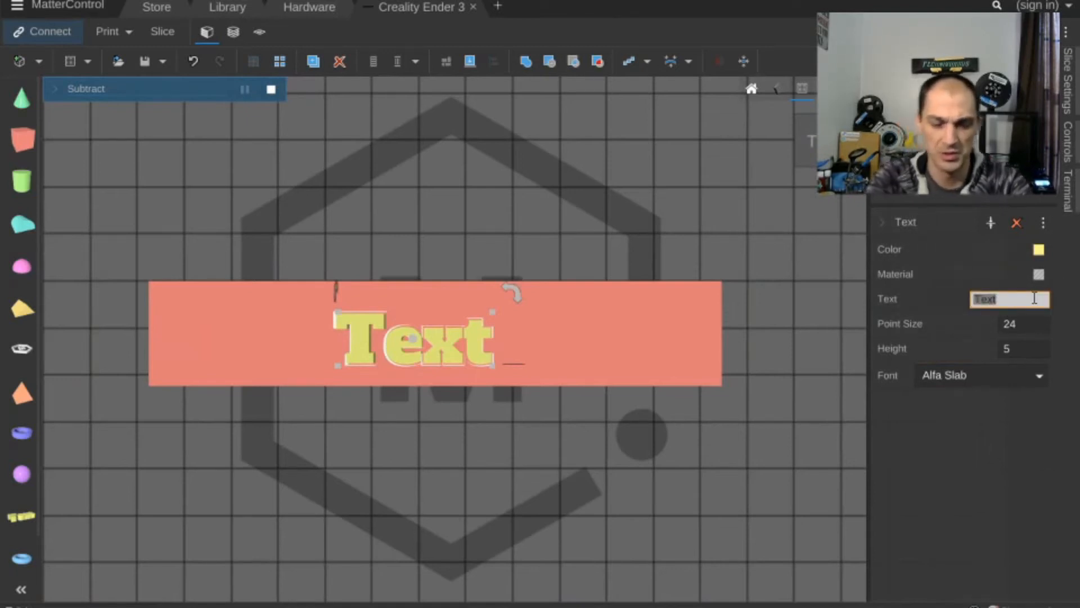
type("Merry XMas")
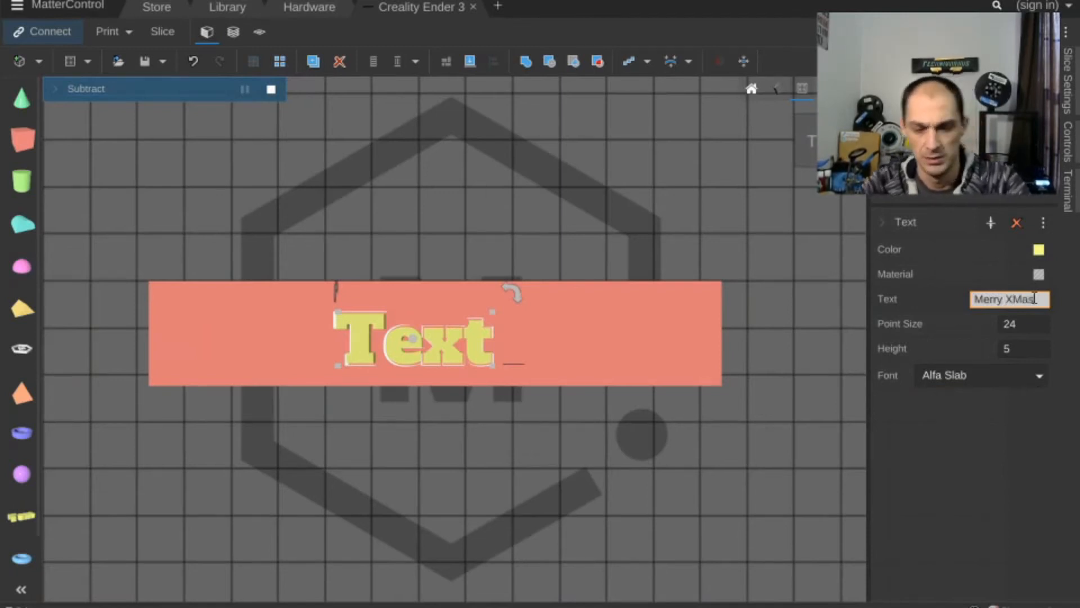
right_click_drag(631, 390, 647, 350)
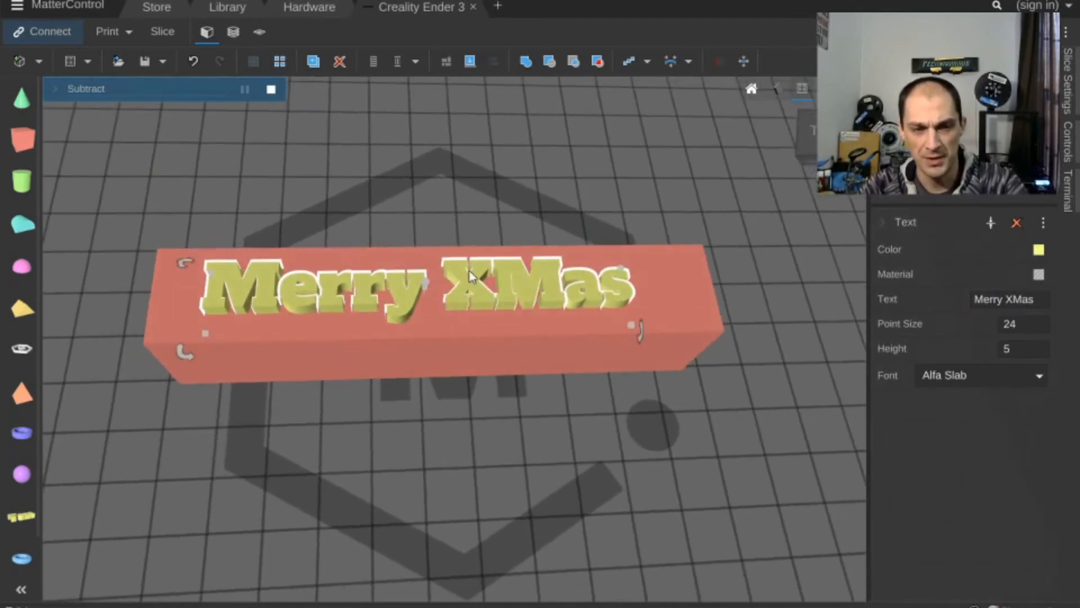
Set the font of the "Merry XMas" text object to Lobster.
left_click(1021, 370)
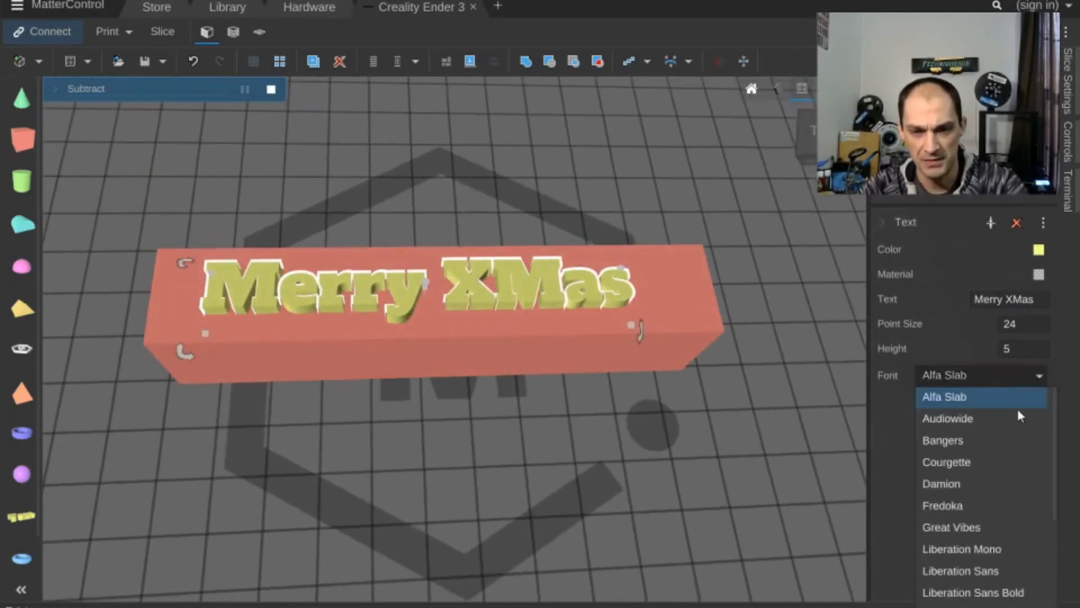
scroll(1015, 426, "down", 3)
scroll(1007, 459, "down", 1)
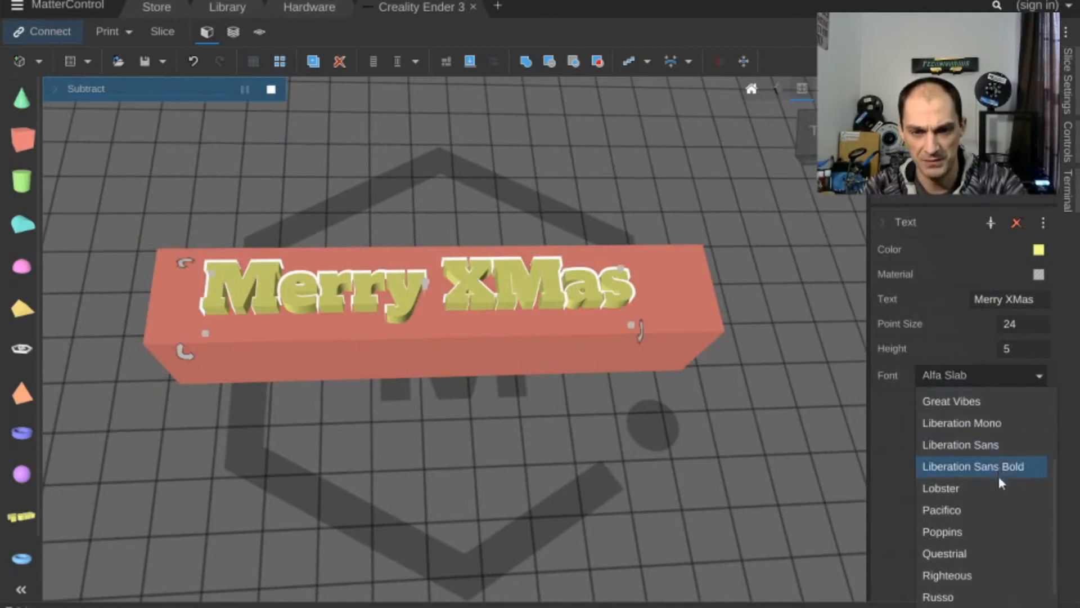
left_click(998, 481)
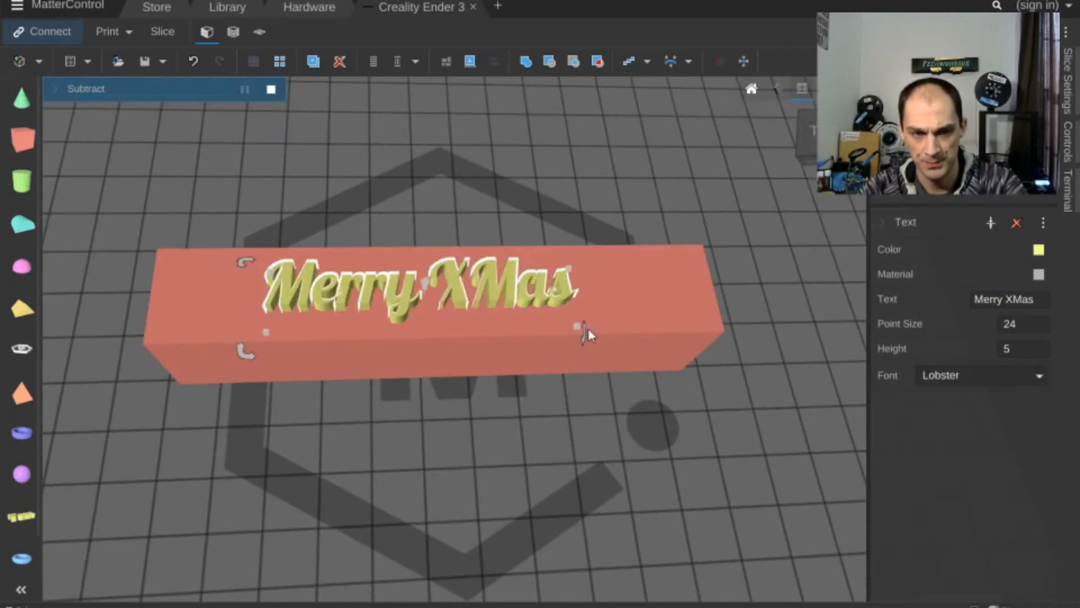
Change the wording of the text object on the bar to "Merry Christmas".
right_click_drag(588, 329, 592, 380)
left_click(1014, 298)
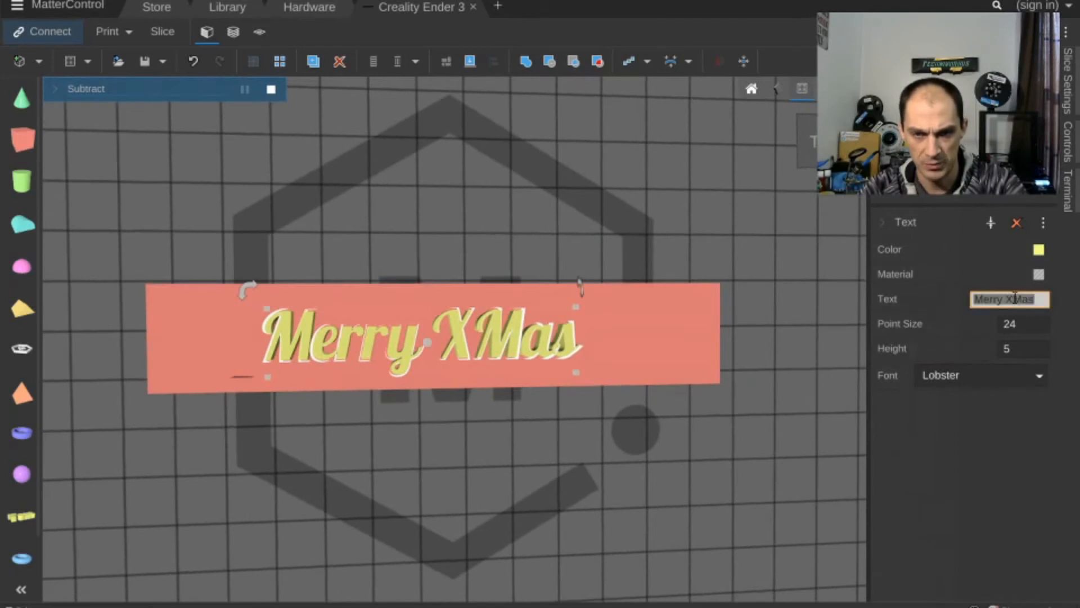
key("Left")
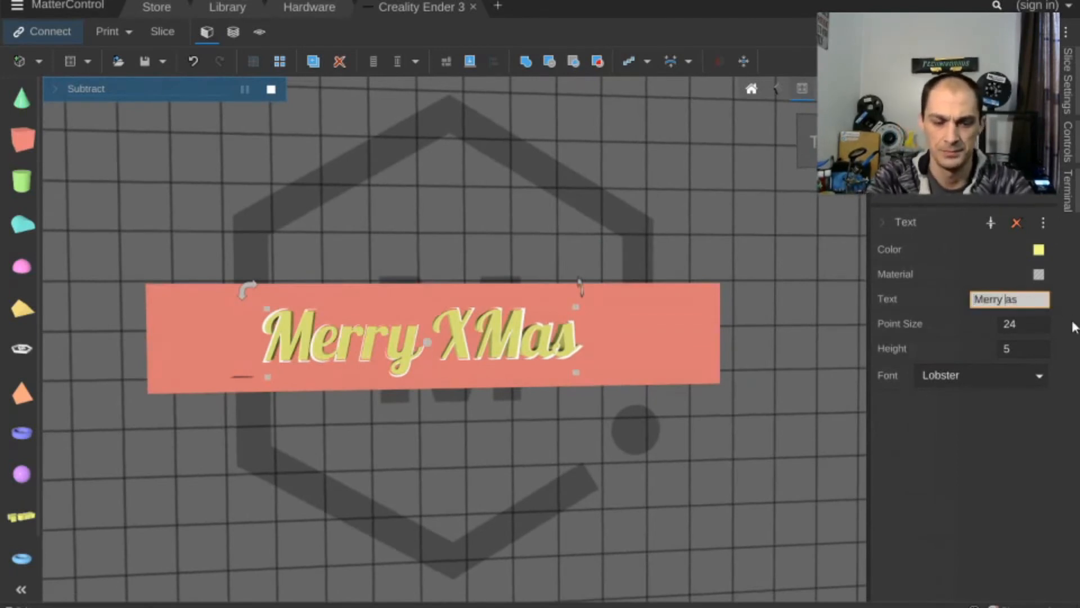
type("Christm")
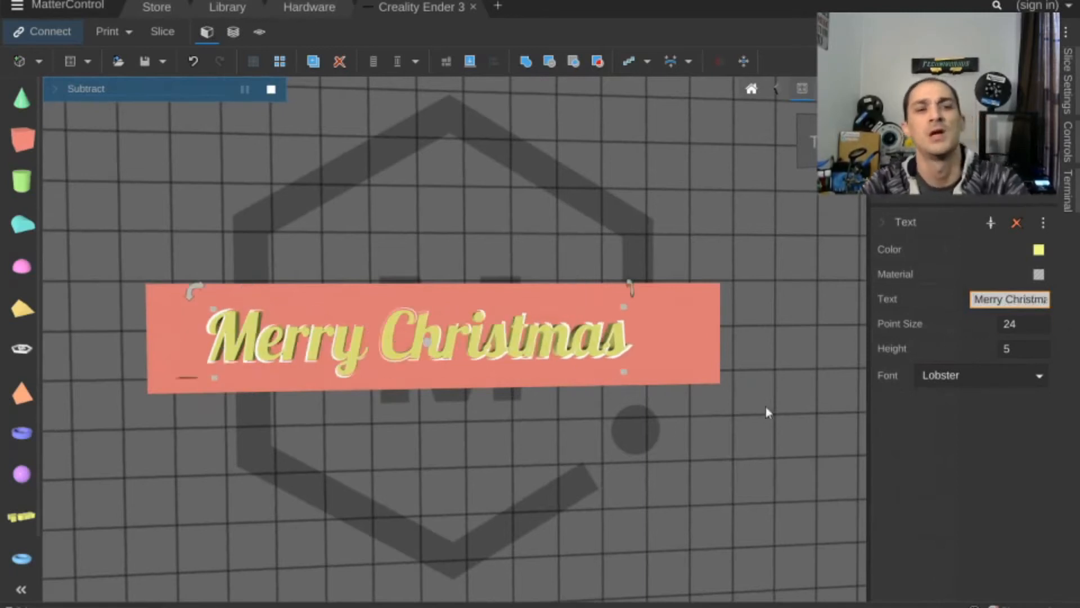
Lower the text slightly into the top of the bar, to about 19 mm above the bed.
right_click_drag(383, 363, 394, 248)
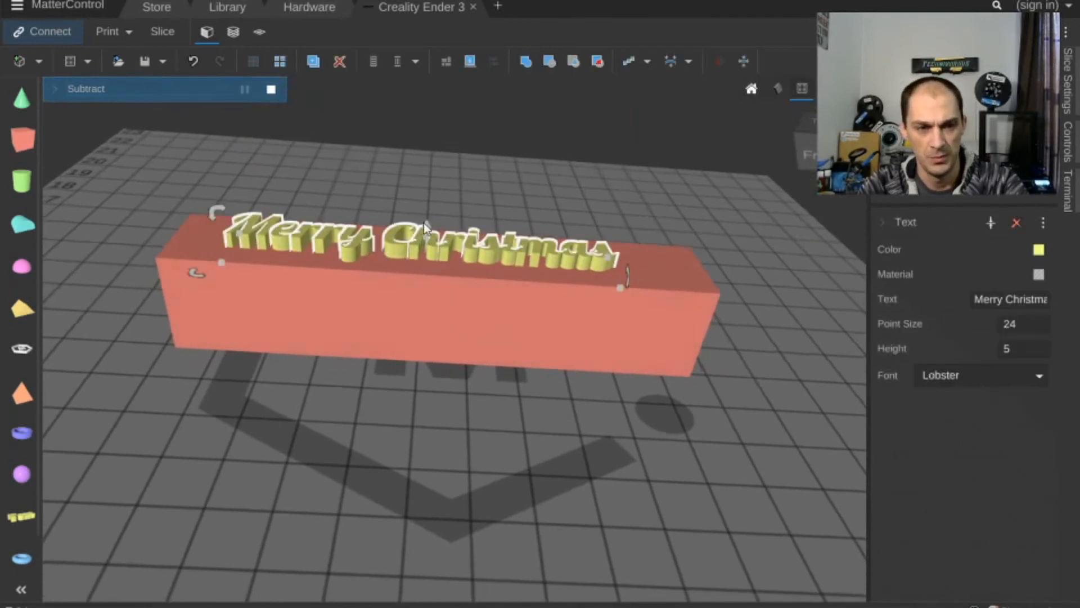
left_click_drag(426, 231, 448, 223)
right_click_drag(371, 305, 352, 321)
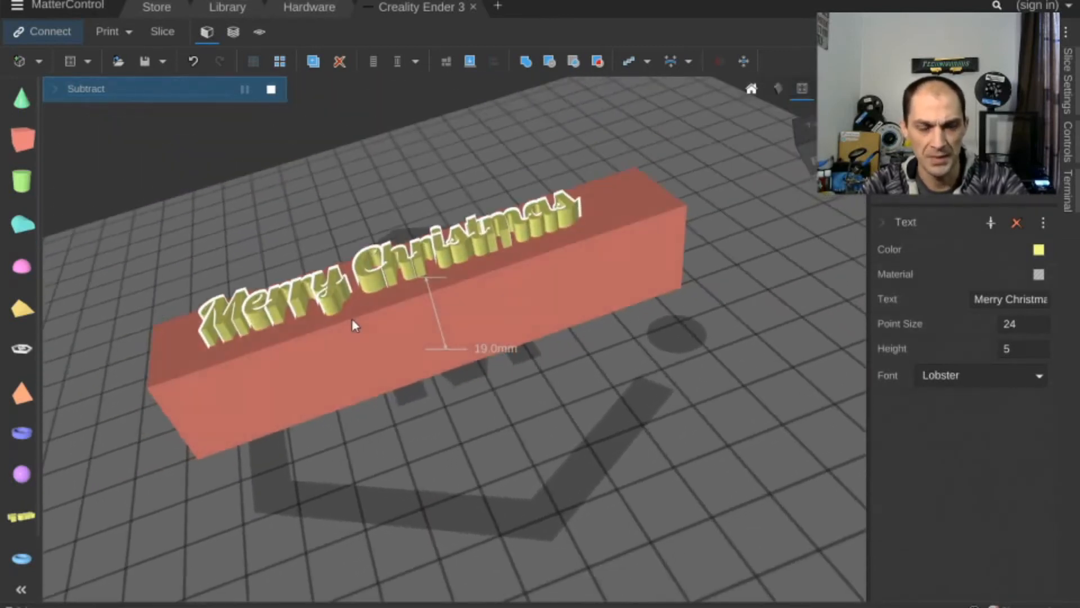
Subtract the text from the bar to engrave "Merry Christmas" into its top, and inspect the lettering.
left_click(297, 381, "shift")
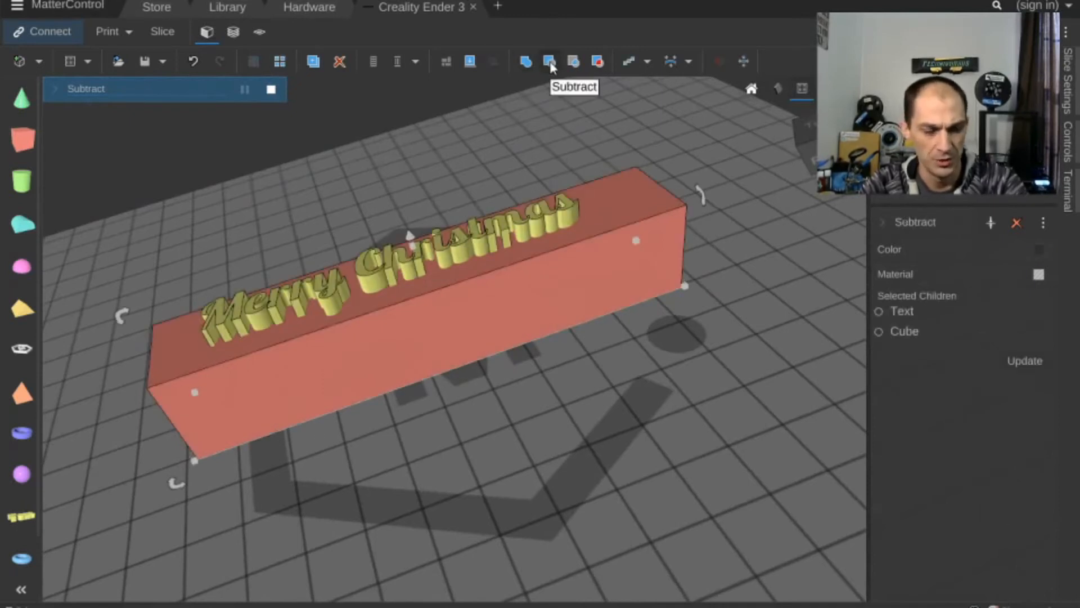
left_click(880, 312)
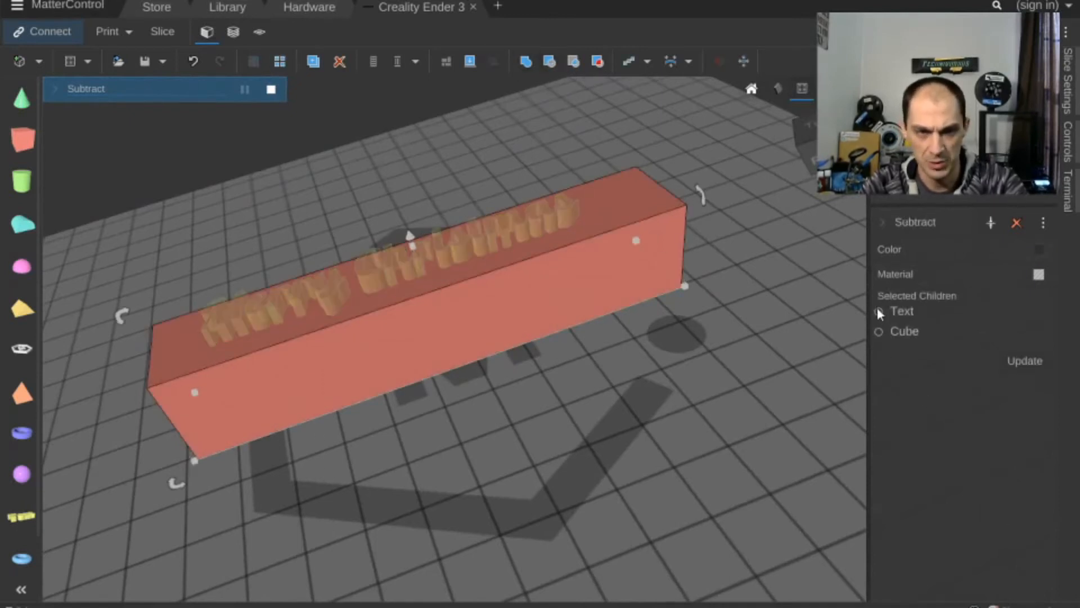
left_click(1016, 361)
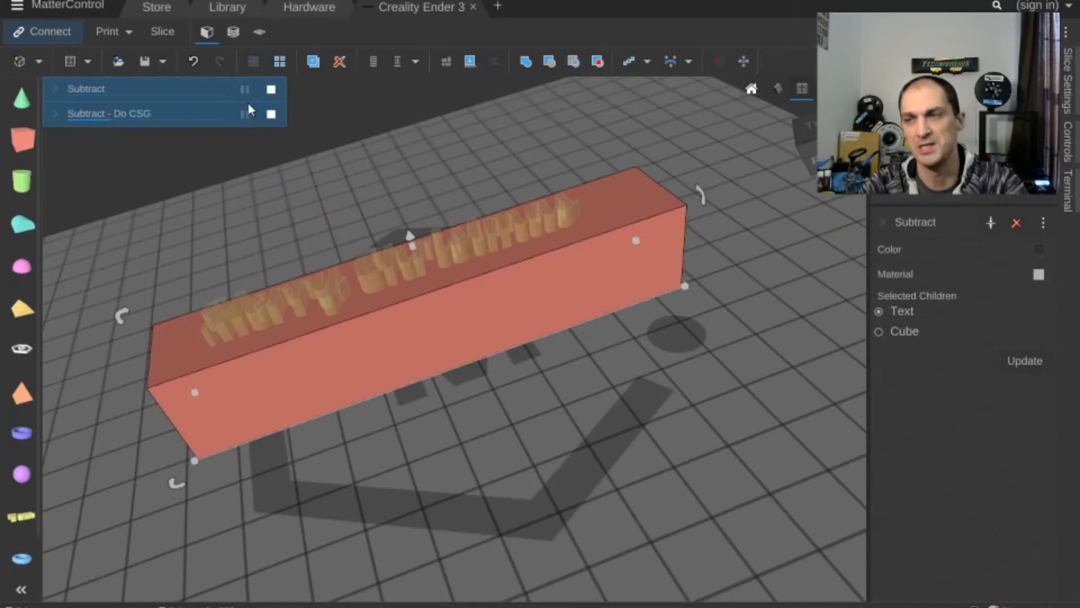
left_click(512, 450)
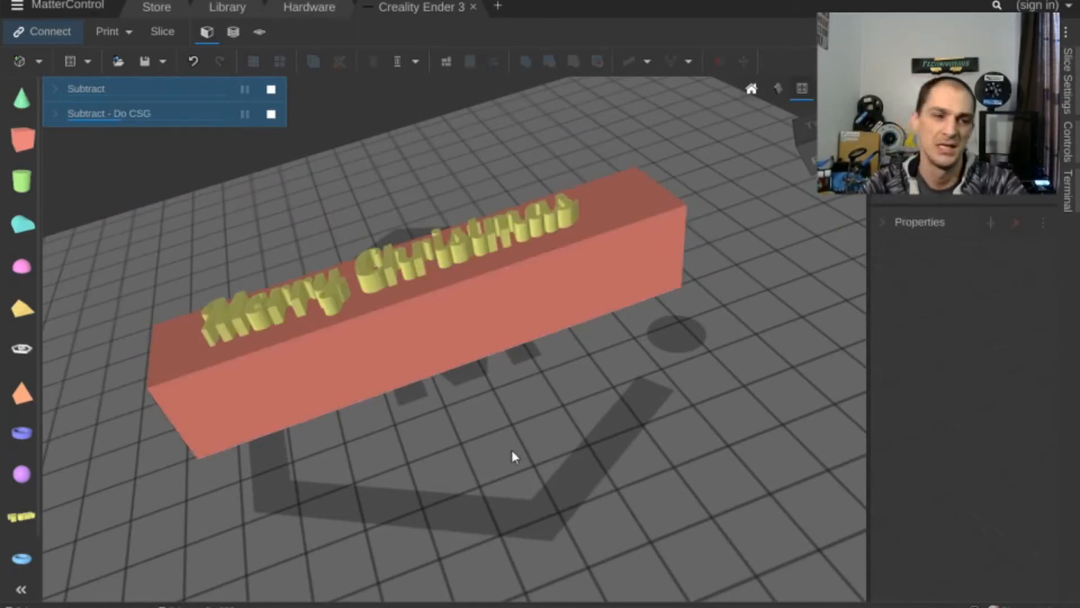
right_click_drag(512, 450, 471, 274)
right_click_drag(345, 393, 339, 428)
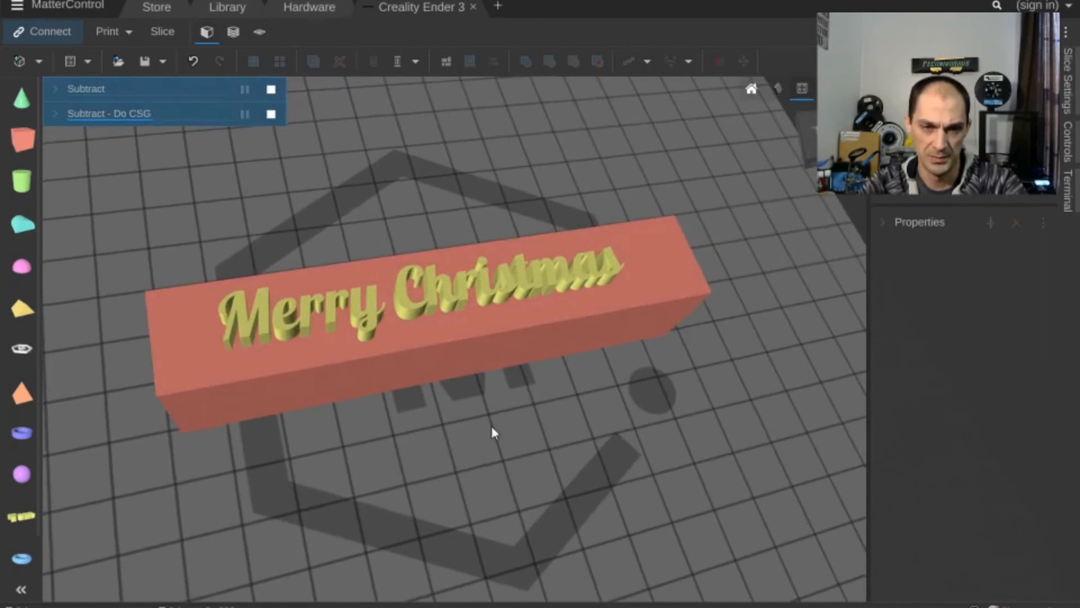
right_click_drag(492, 432, 522, 429)
right_click_drag(393, 433, 443, 487)
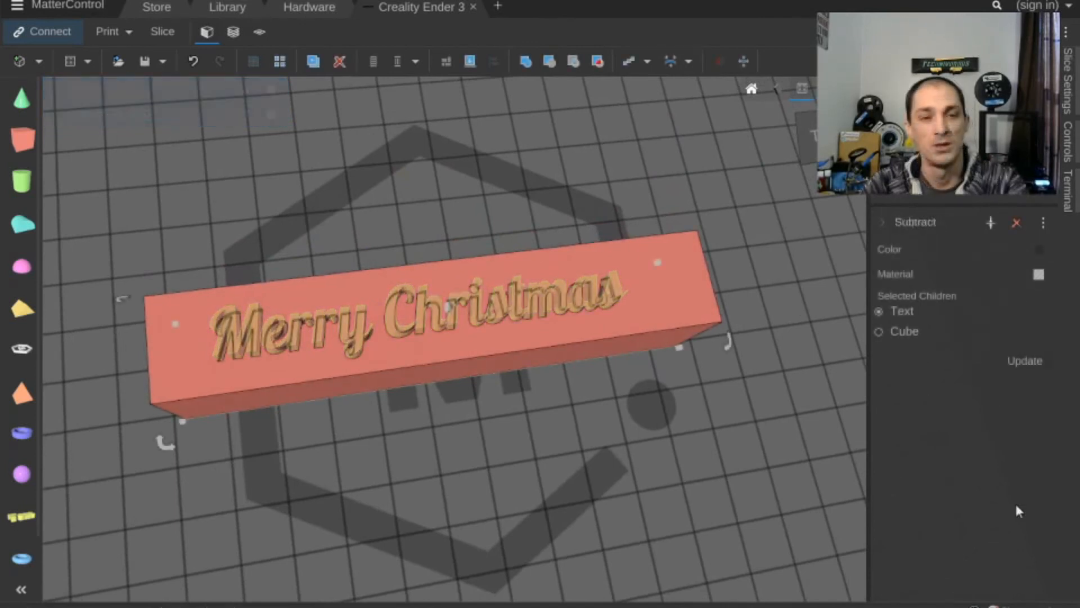
left_click(623, 494)
right_click_drag(622, 495, 663, 519)
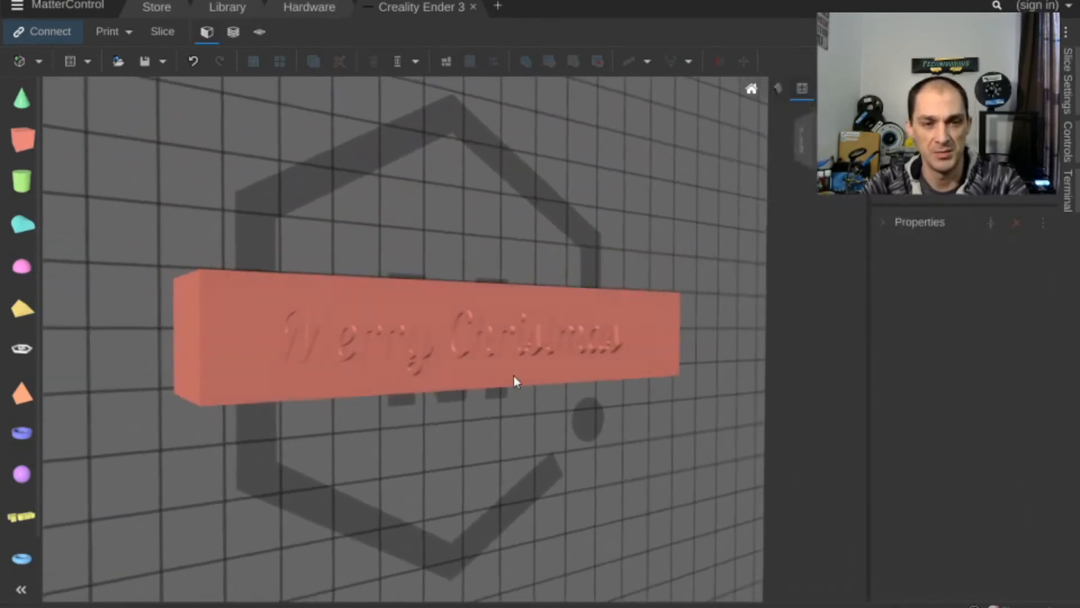
Remove the Subtract operation from the bar and change the text's wording to "Matter Control".
left_click(512, 374)
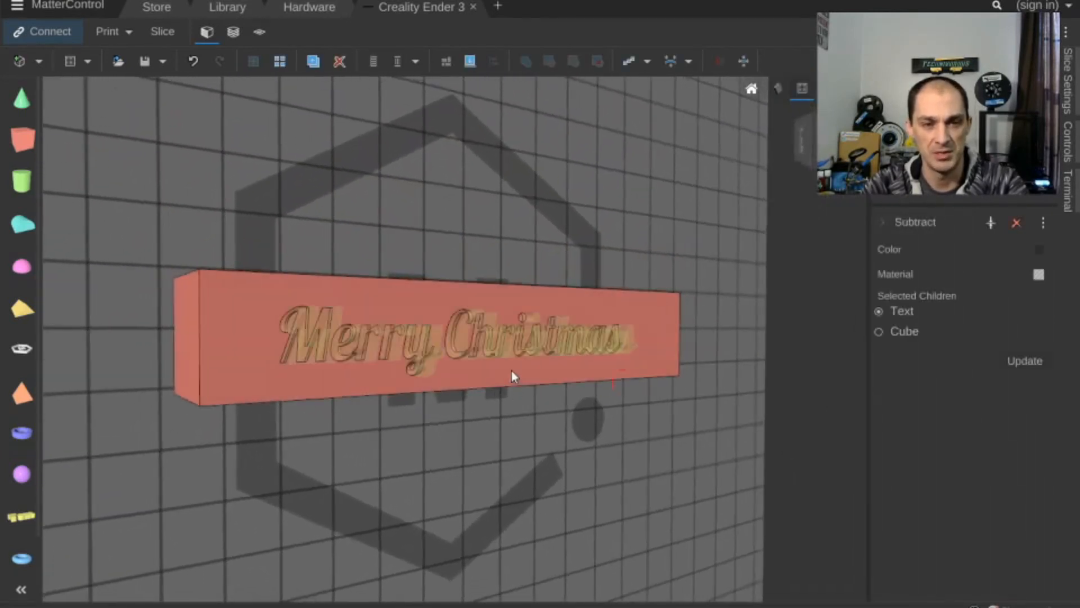
left_click(1016, 222)
left_click(481, 345)
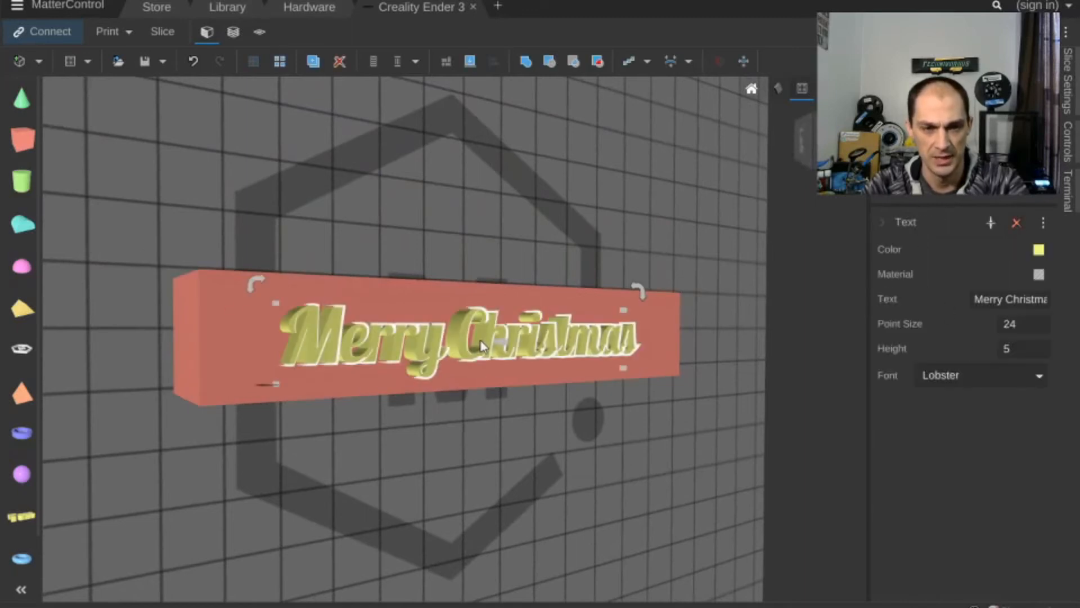
left_click(995, 299)
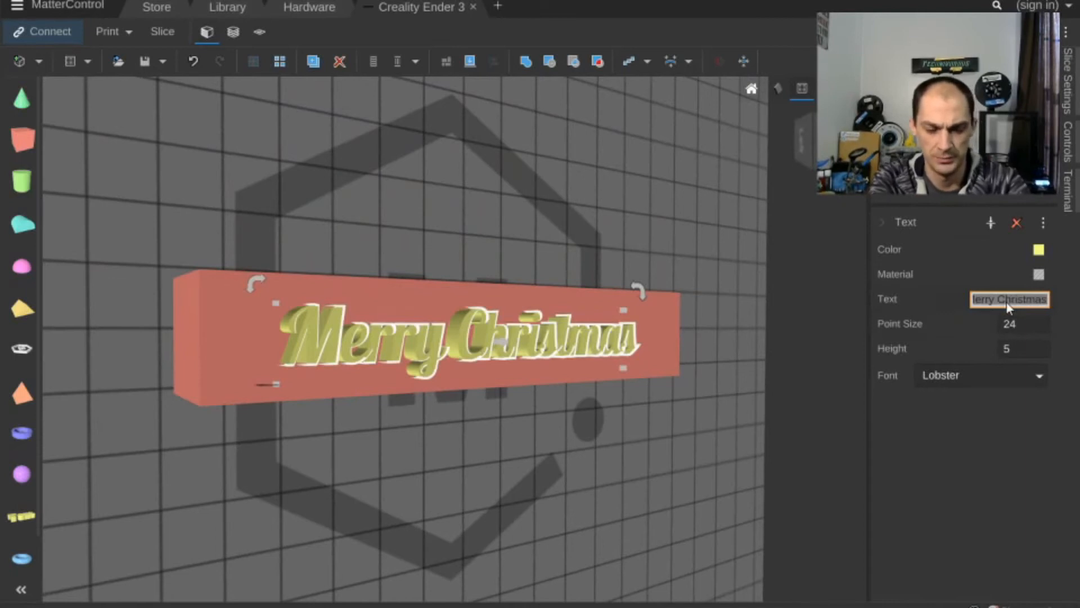
type("Matter Co")
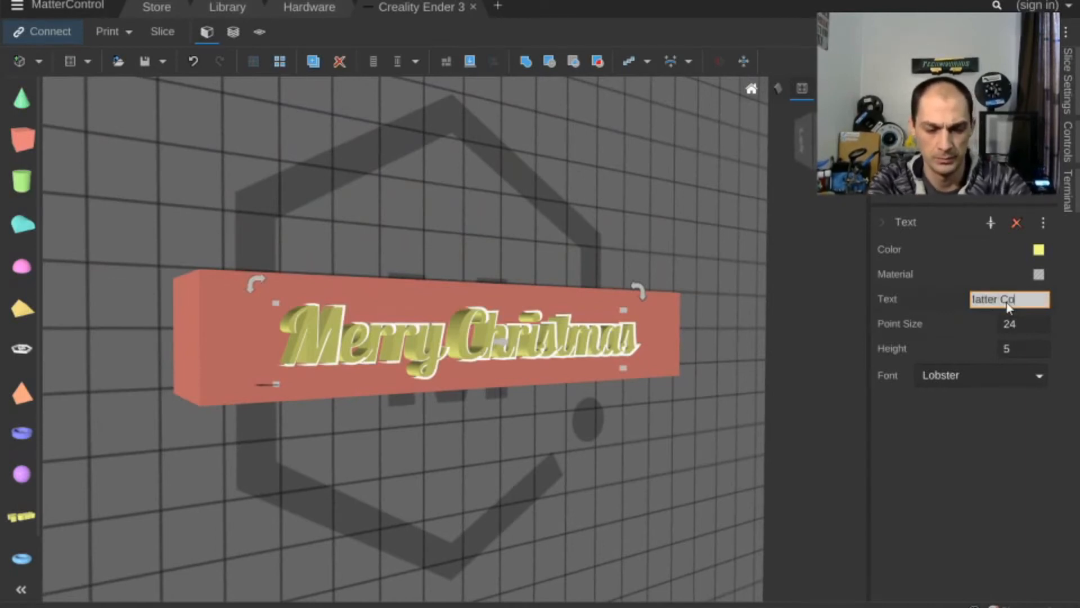
type("ntrol")
key("Return")
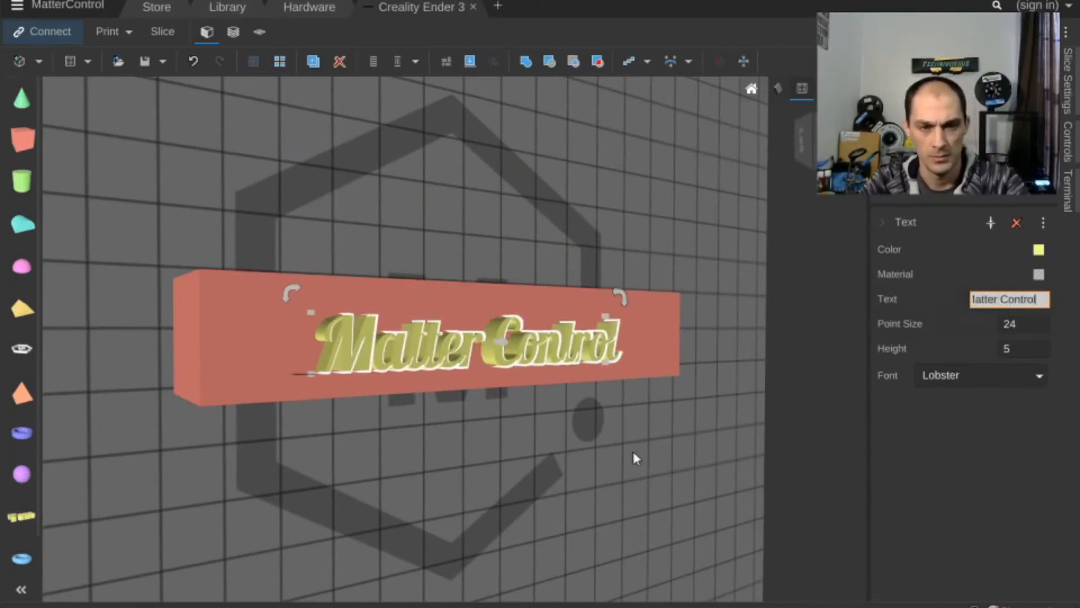
Try the Righteous, Titan and Titillium fonts in turn on the "Matter Control" text.
right_click_drag(633, 452, 579, 418)
left_click(999, 377)
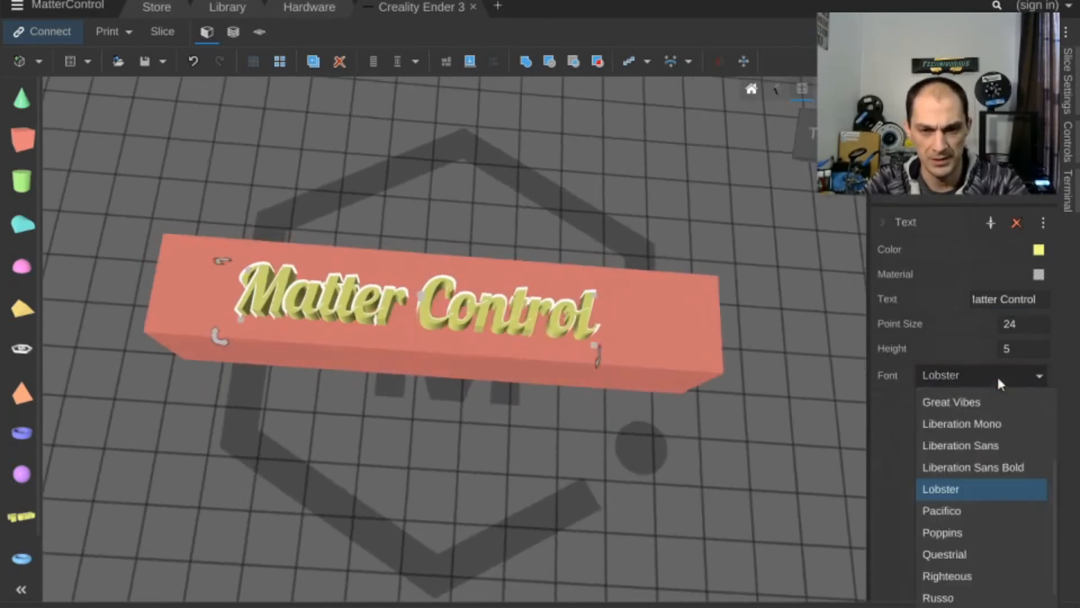
scroll(977, 555, "down", 1)
left_click(960, 535)
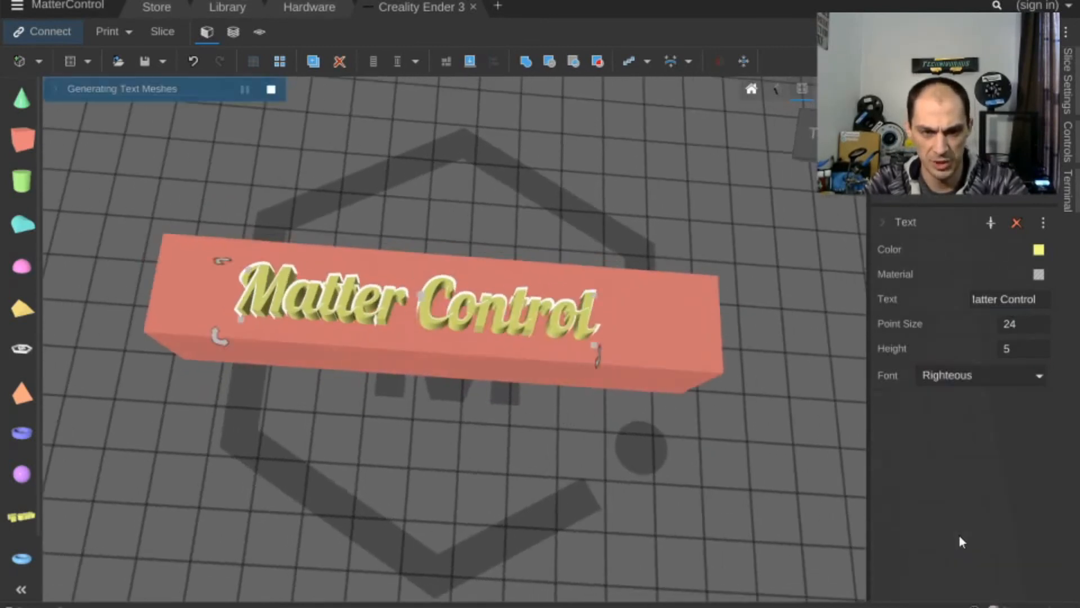
left_click(994, 373)
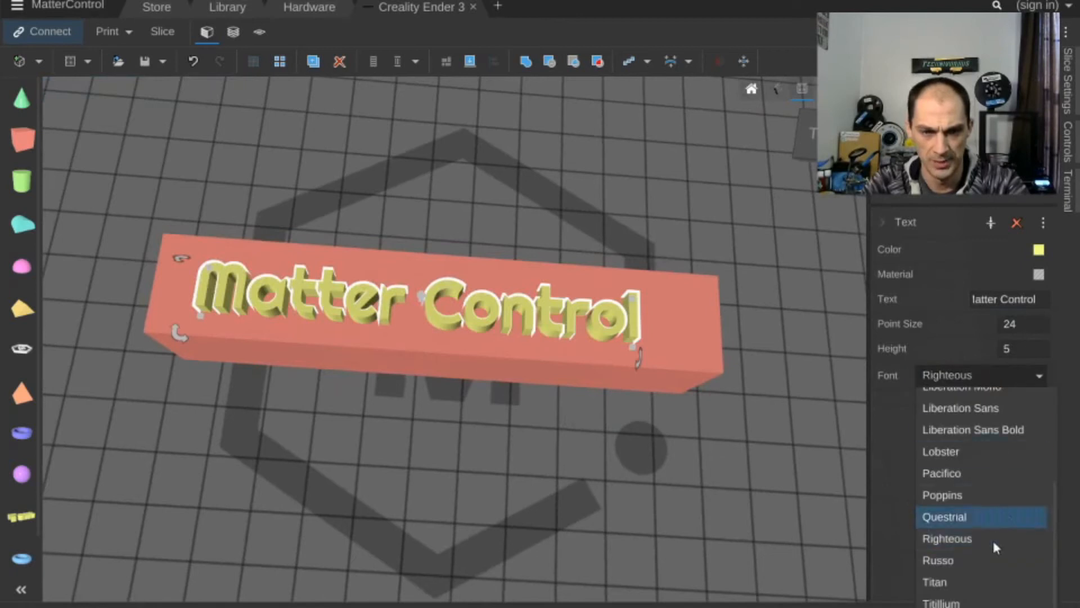
left_click(984, 579)
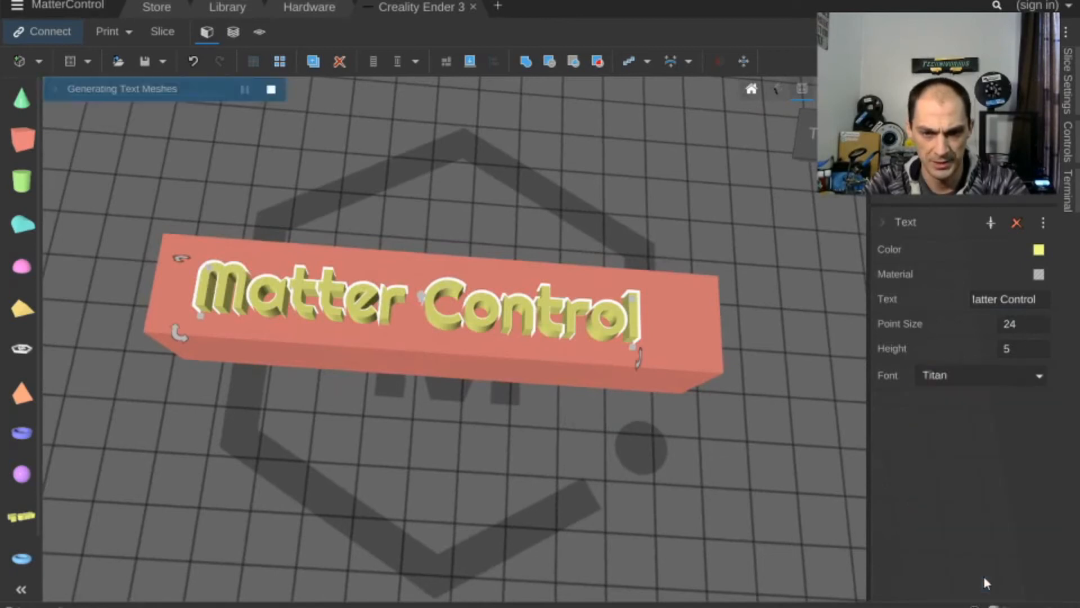
left_click(994, 373)
left_click(950, 595)
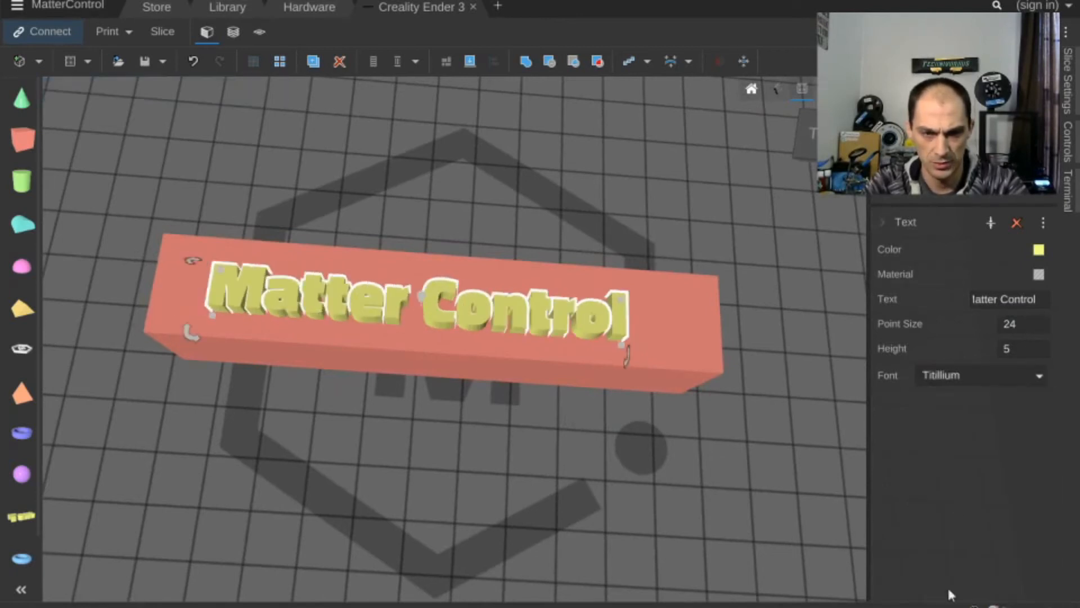
Try the Pacifico and Great Vibes fonts on the text, and set its font to Courgette.
left_click(977, 375)
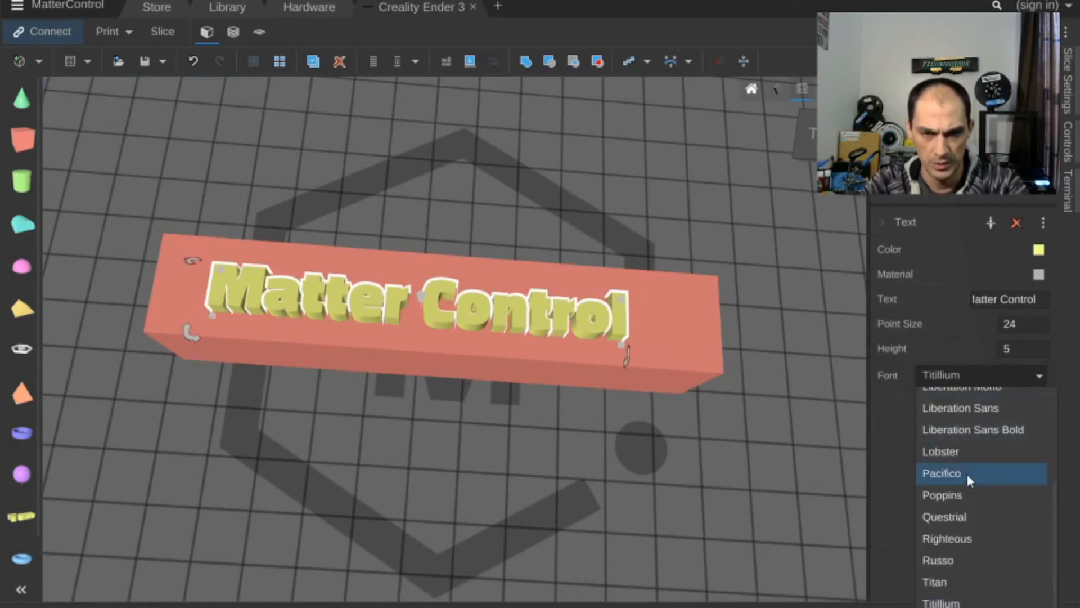
left_click(967, 473)
scroll(987, 506, "up", 3)
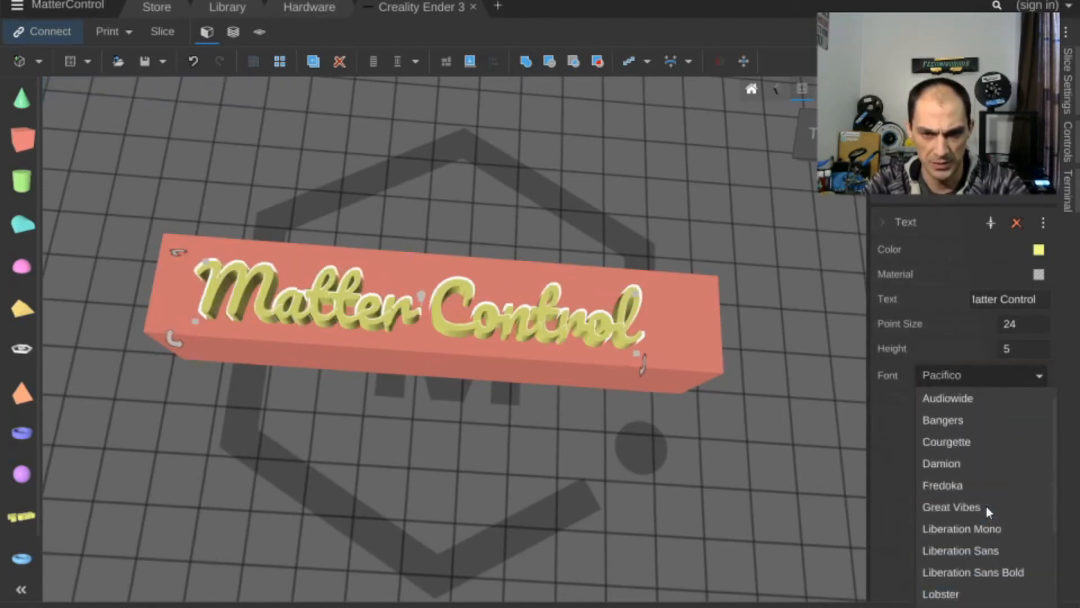
left_click(979, 506)
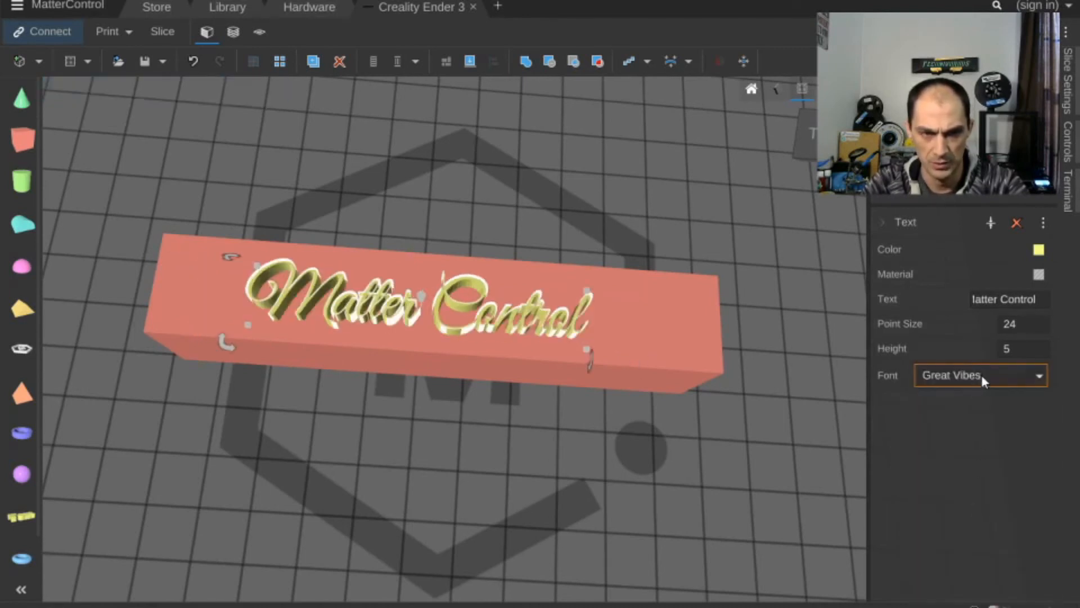
left_click(981, 376)
left_click(975, 422)
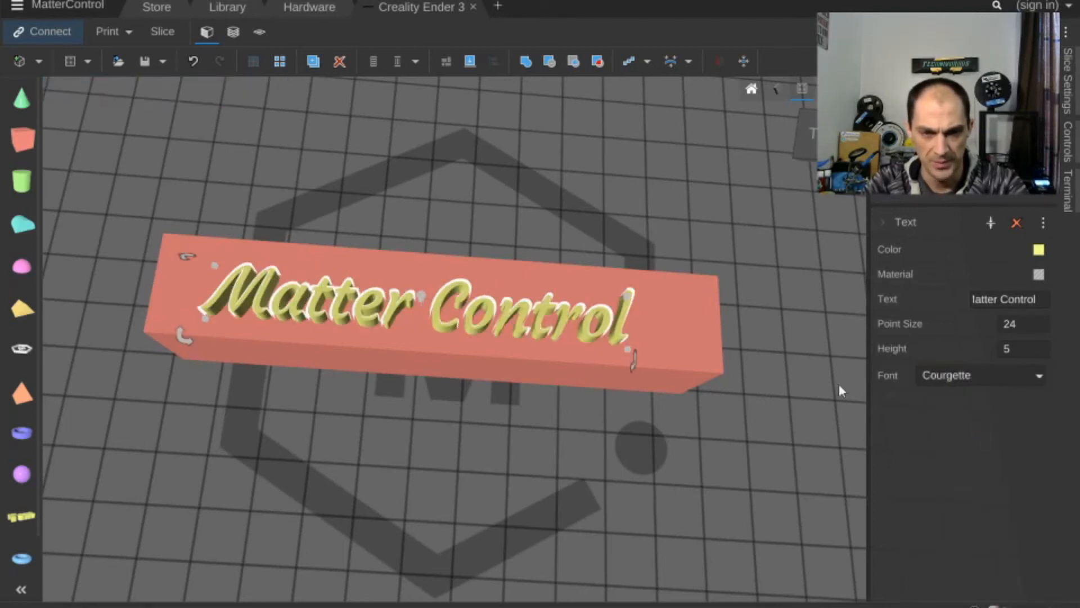
Set the height of the "Matter Control" text to 2 and inspect it on the bar from several angles.
left_click(1009, 349)
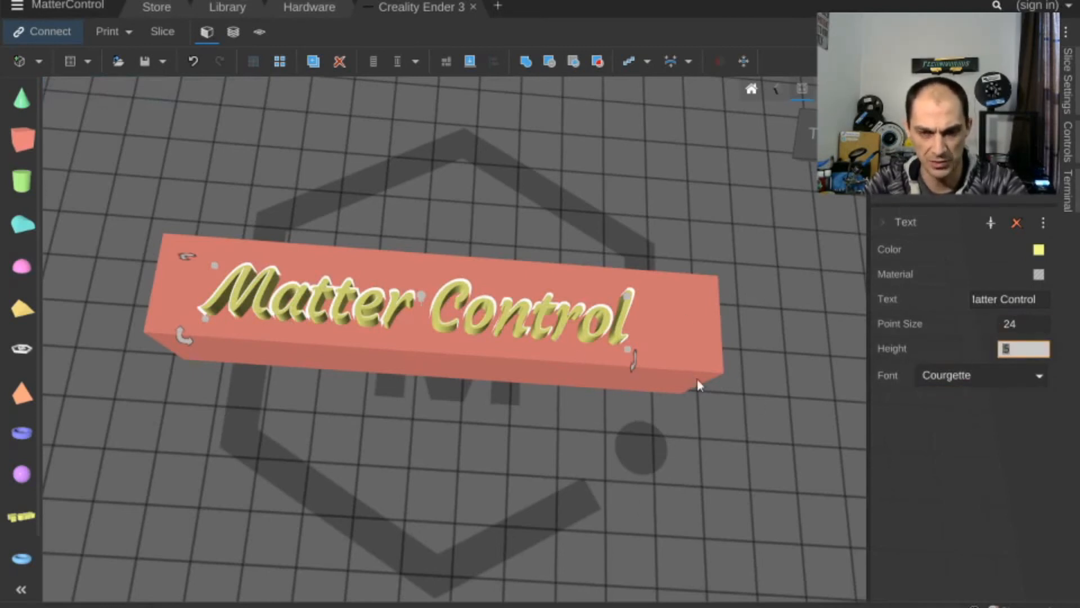
type("2")
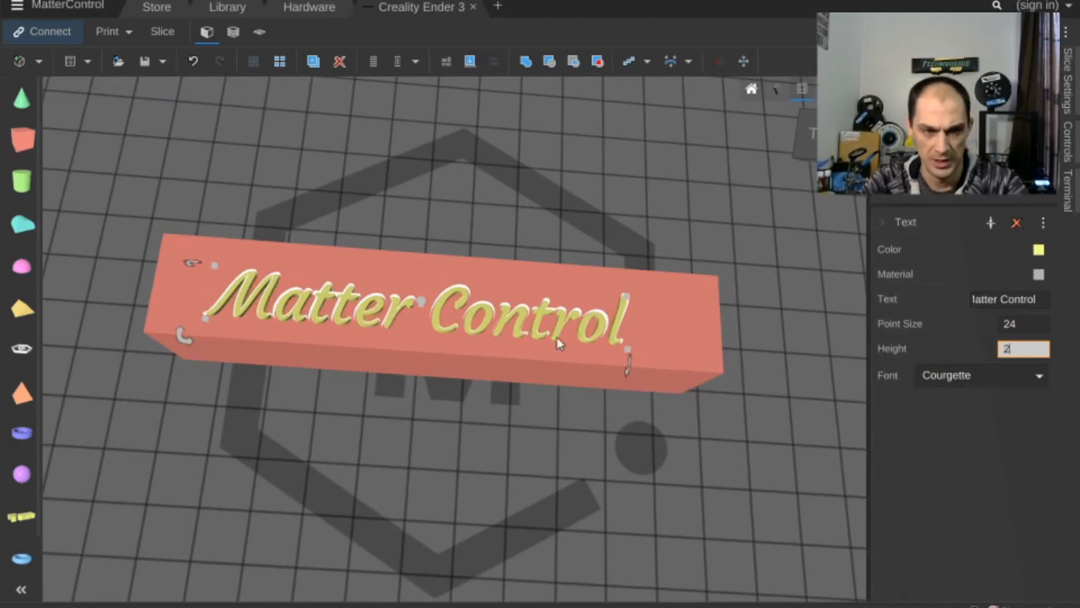
right_click_drag(559, 343, 559, 253)
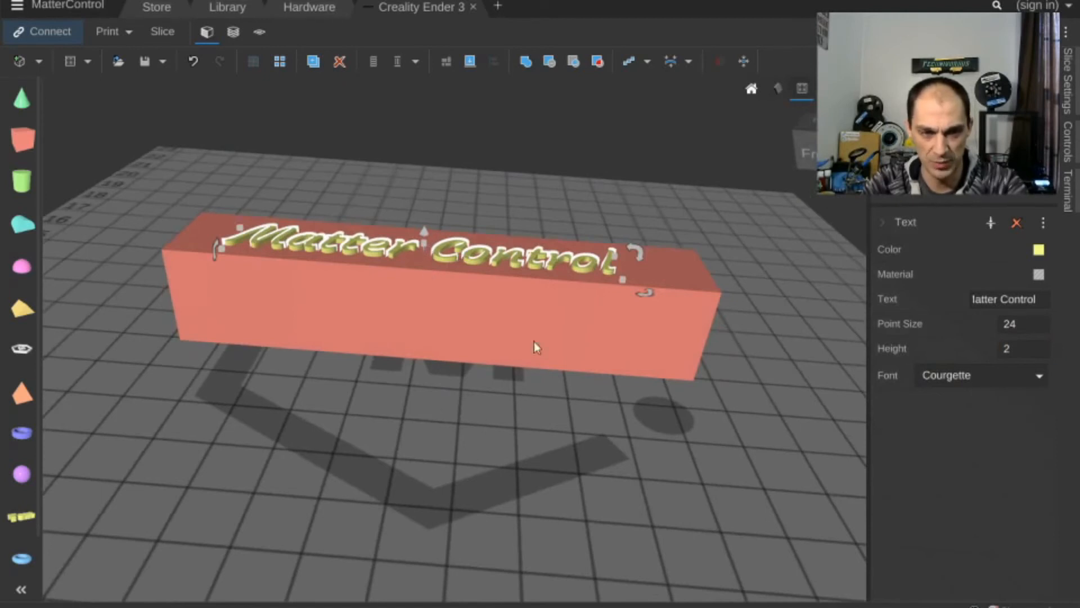
right_click_drag(430, 321, 485, 362)
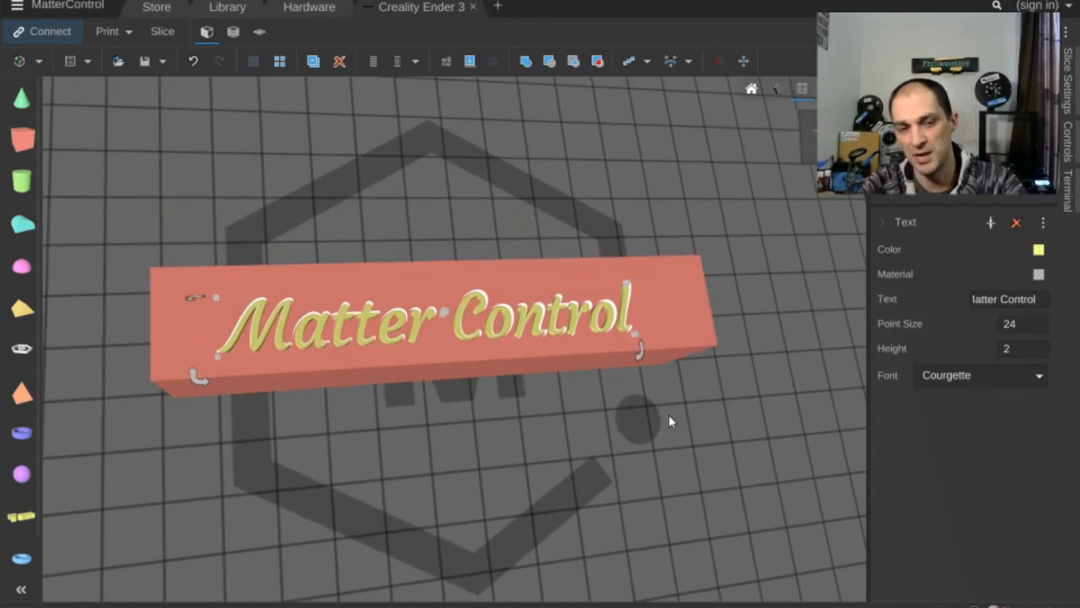
Delete the "Matter Control" text object and select the remaining red bar.
left_click(357, 316)
left_click(363, 316)
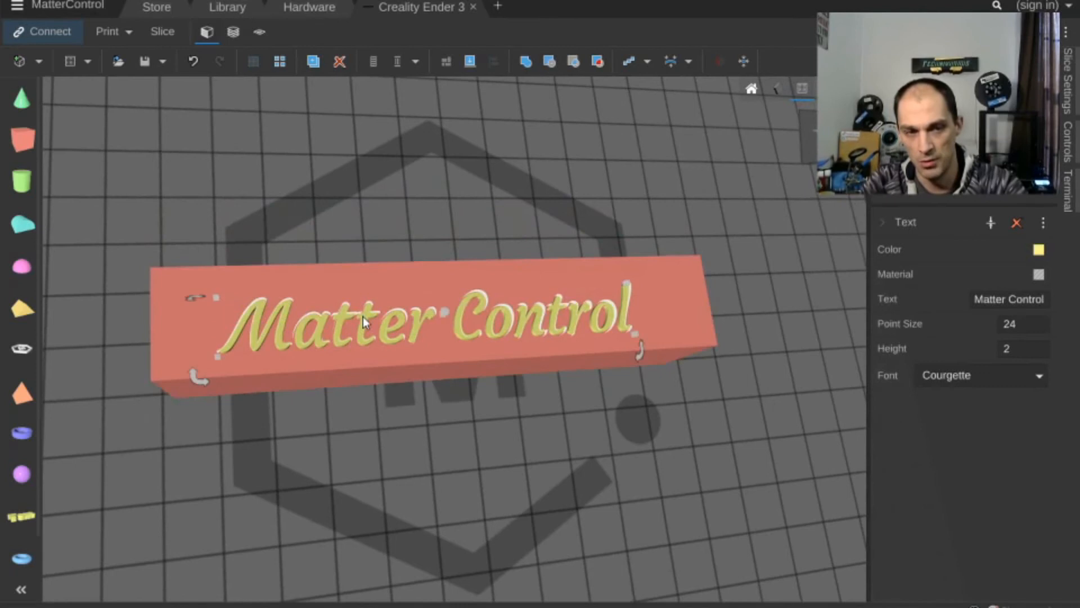
key("Delete")
left_click(455, 357)
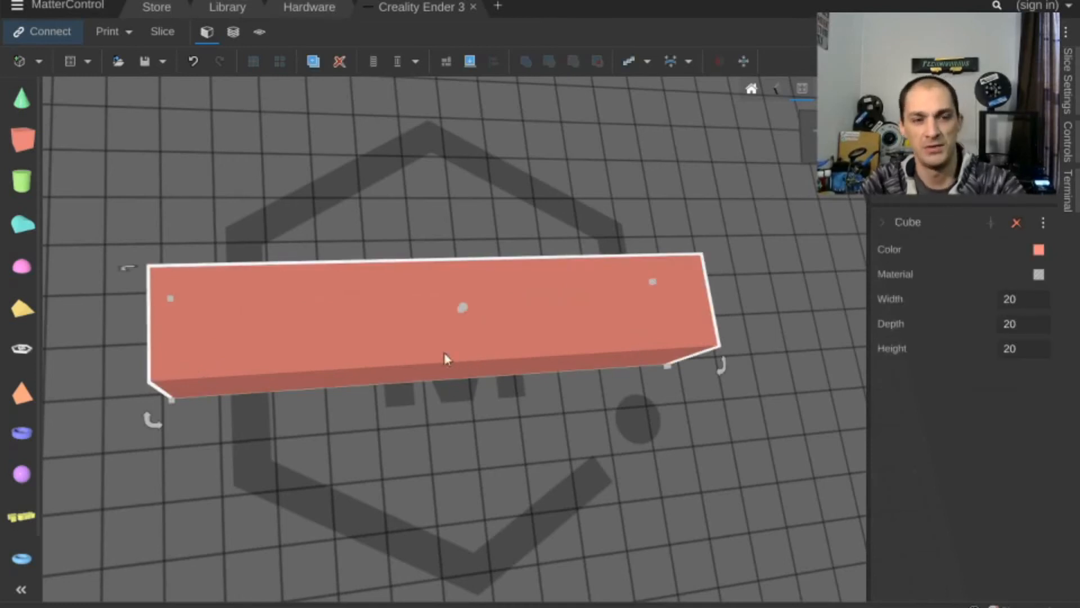
Stretch the red bar's depth in both directions into a large plate and place an Image Converter object on its top face.
left_click_drag(171, 400, 180, 595)
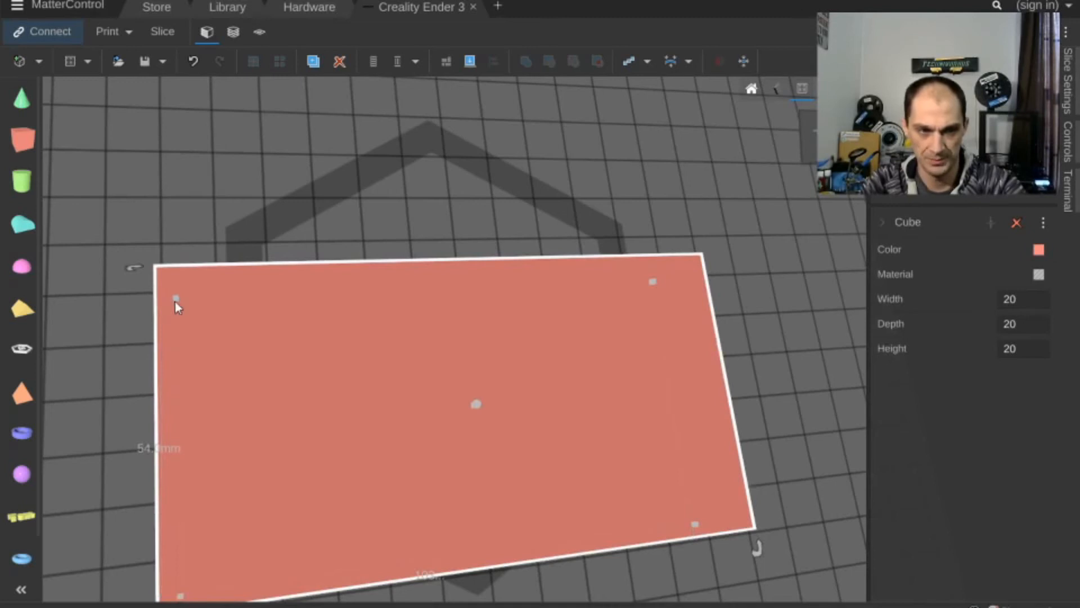
left_click_drag(175, 302, 174, 176)
left_click_drag(21, 348, 434, 355)
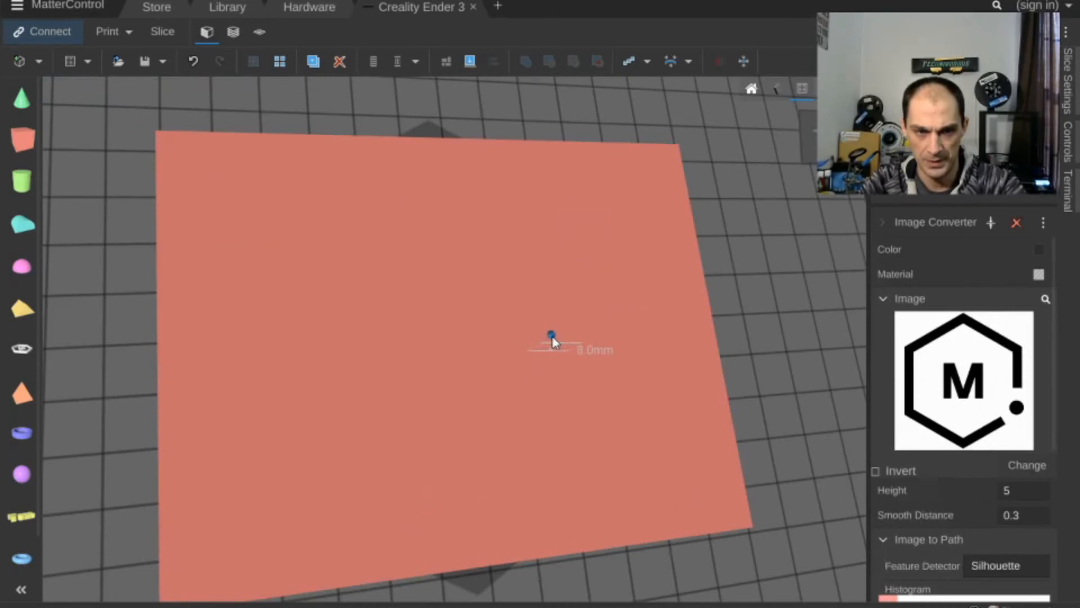
left_click_drag(542, 340, 630, 301)
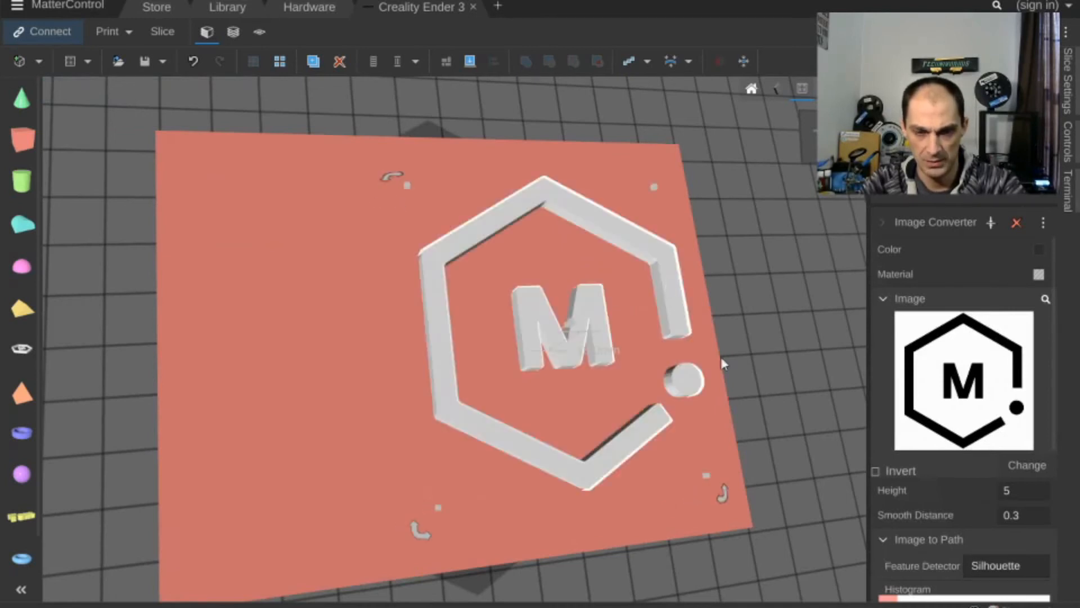
Replace the Image Converter's logo with the derp picture from Media Drive (E:) and move the relief toward the plate's middle.
scroll(973, 474, "down", 1)
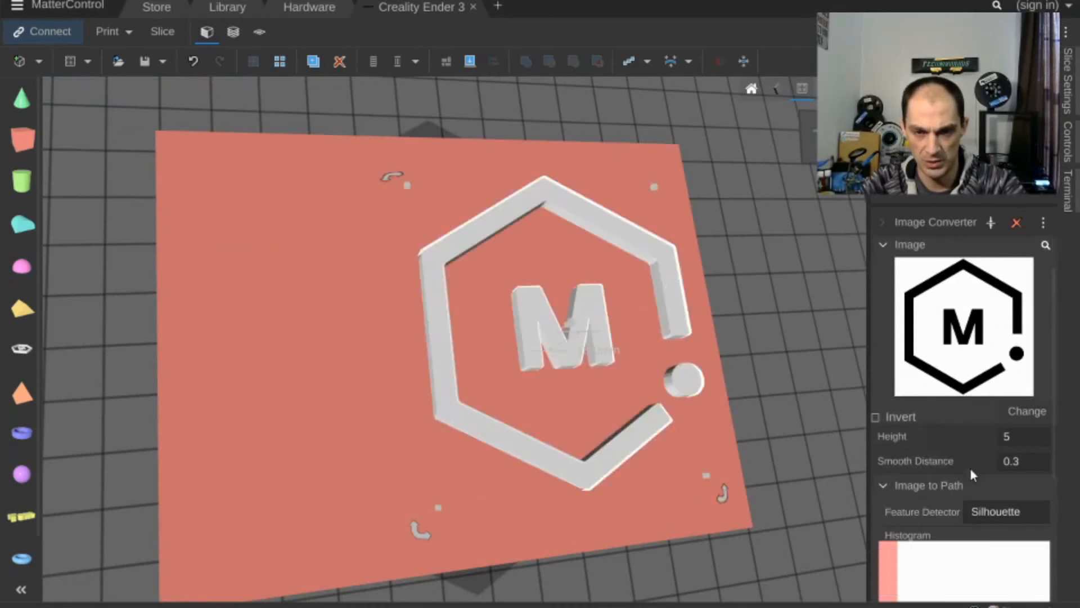
left_click(1024, 411)
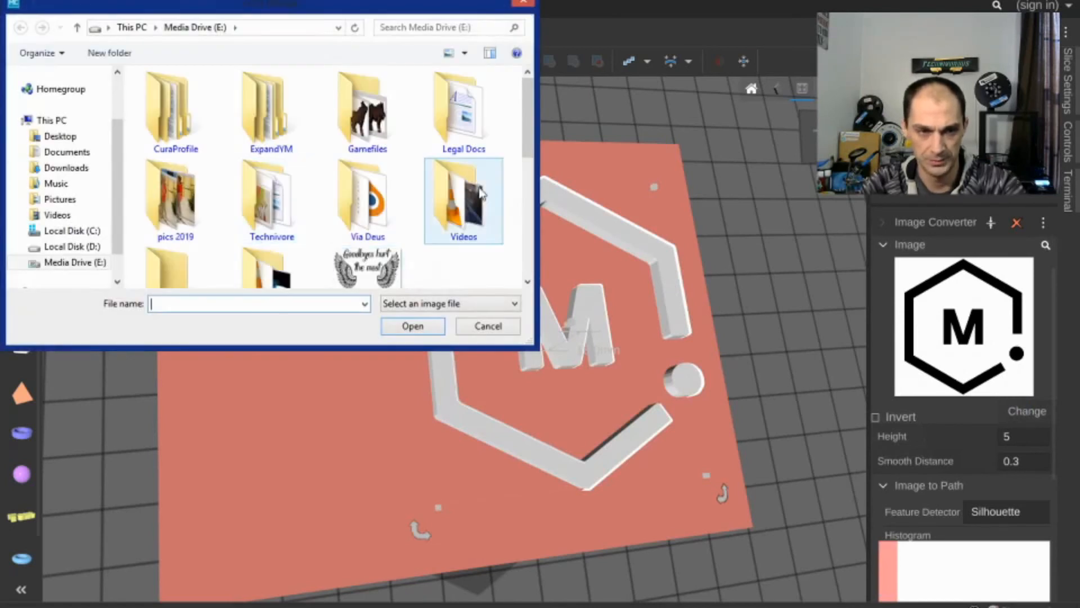
left_click_drag(523, 138, 528, 207)
left_click(272, 253)
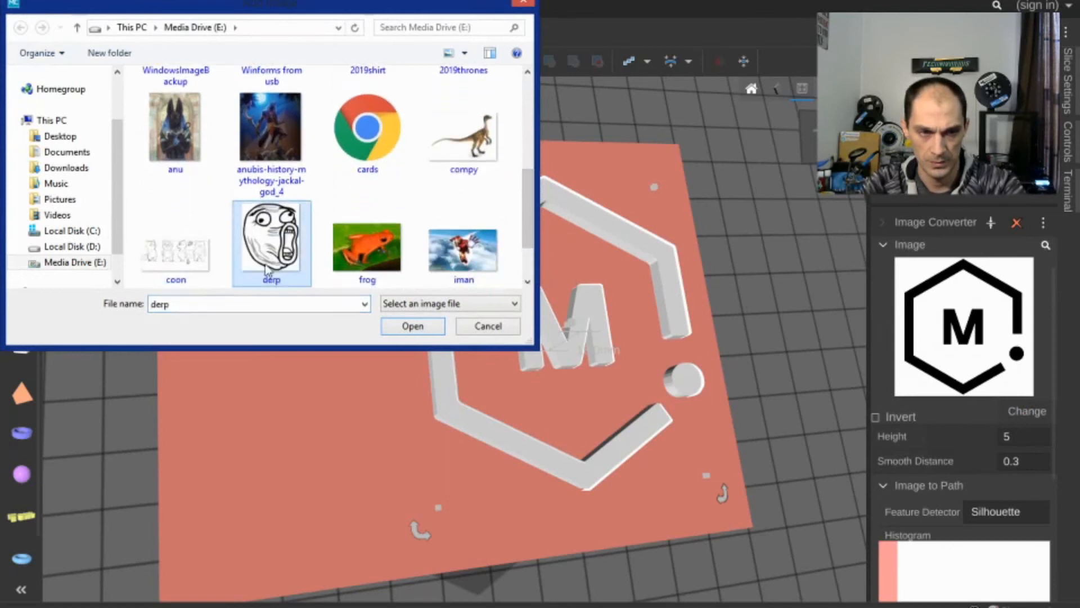
left_click(401, 332)
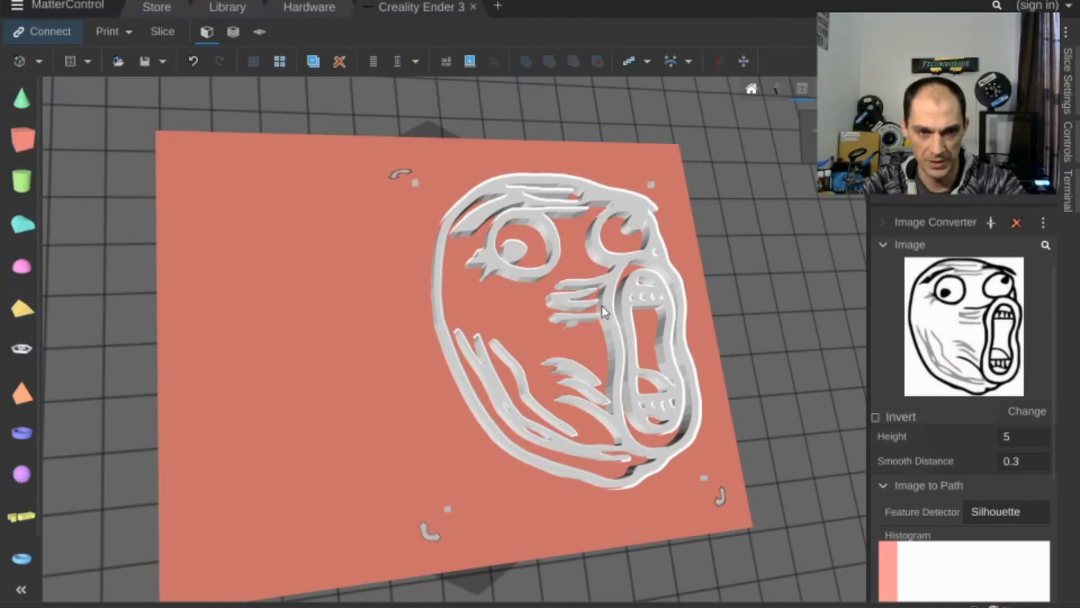
left_click_drag(602, 306, 488, 312)
Combine the derp face relief with the red plate and inspect the merged object from several angles.
right_click_drag(566, 326, 467, 230)
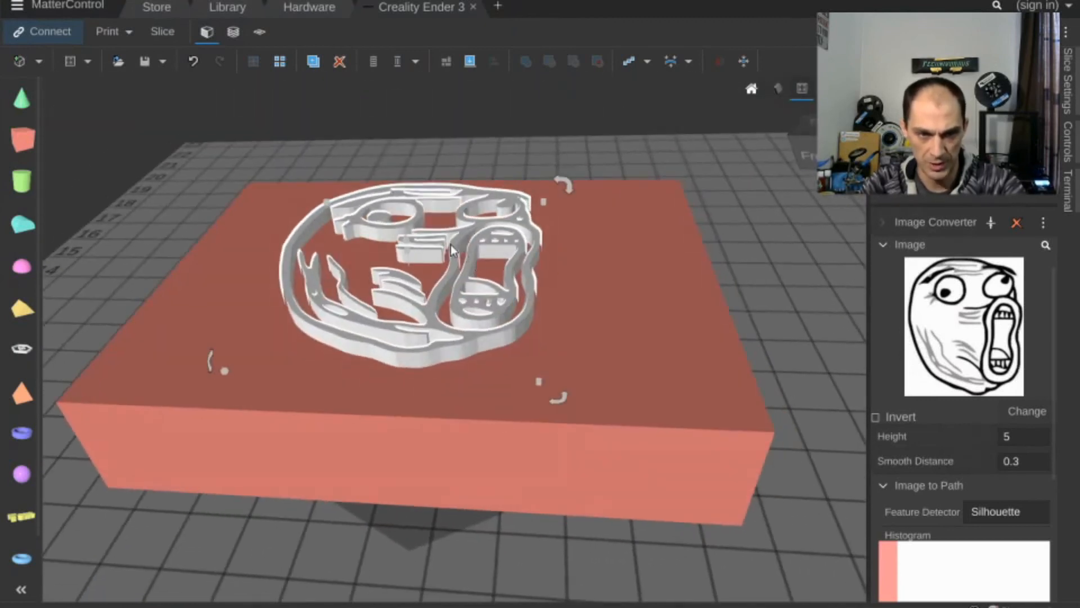
left_click(660, 303, "shift")
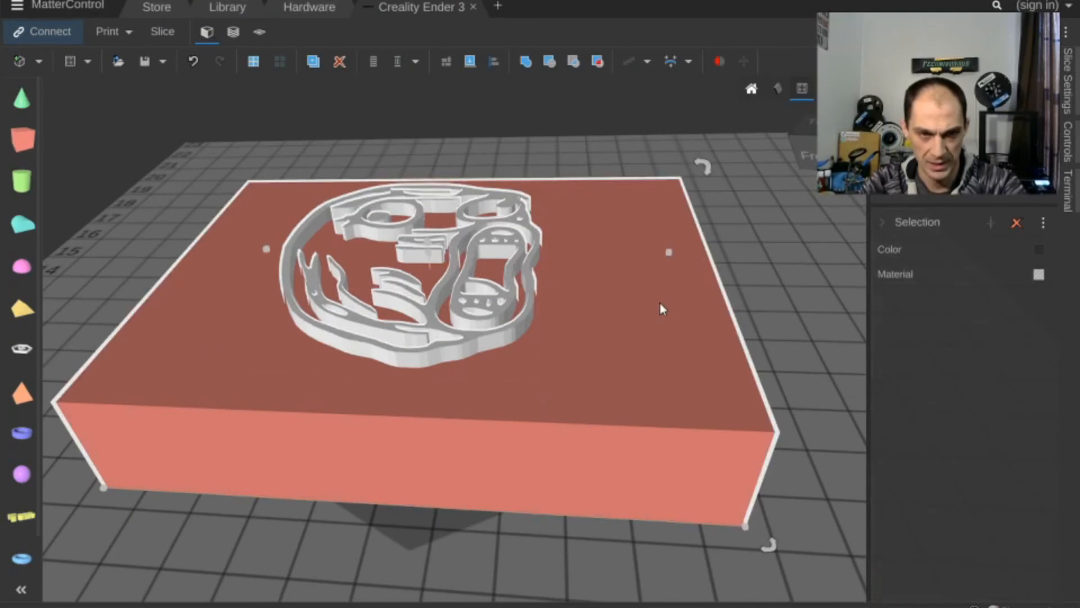
left_click(533, 59)
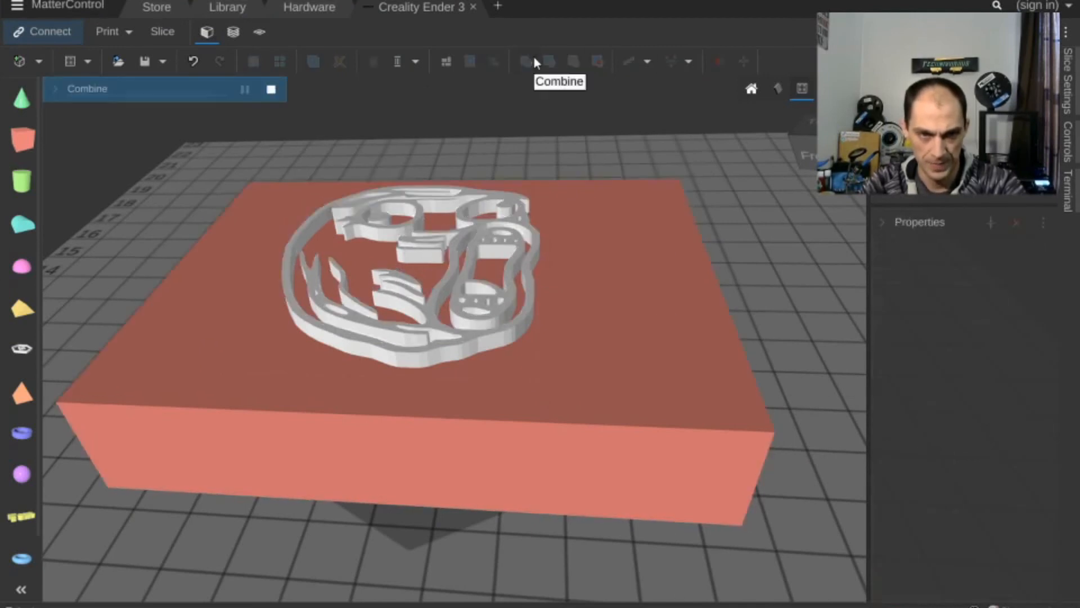
right_click_drag(568, 281, 537, 311)
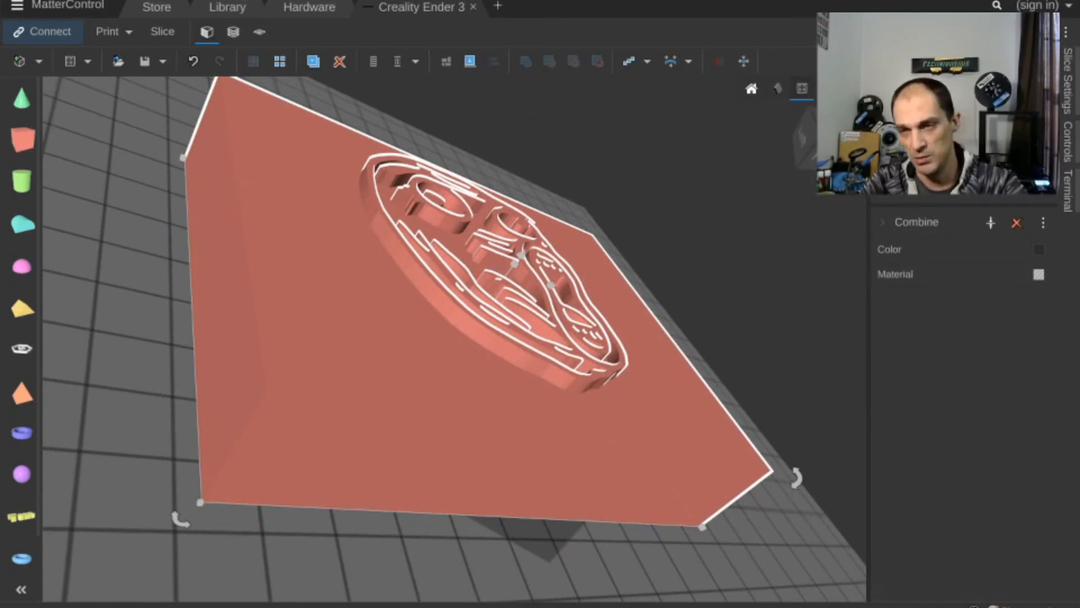
right_click_drag(539, 398, 420, 265)
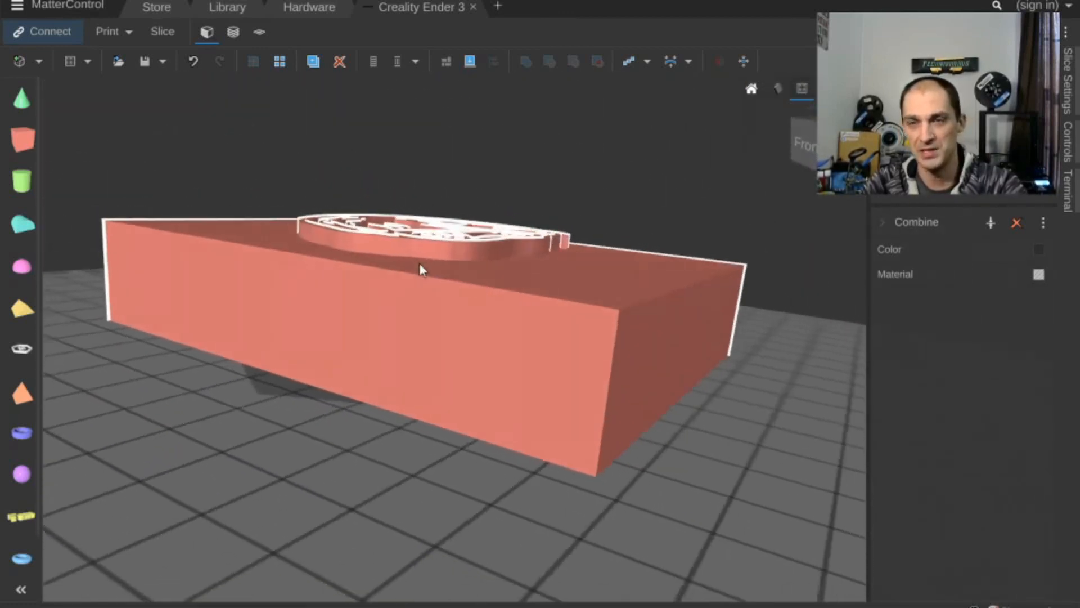
left_click(38, 63)
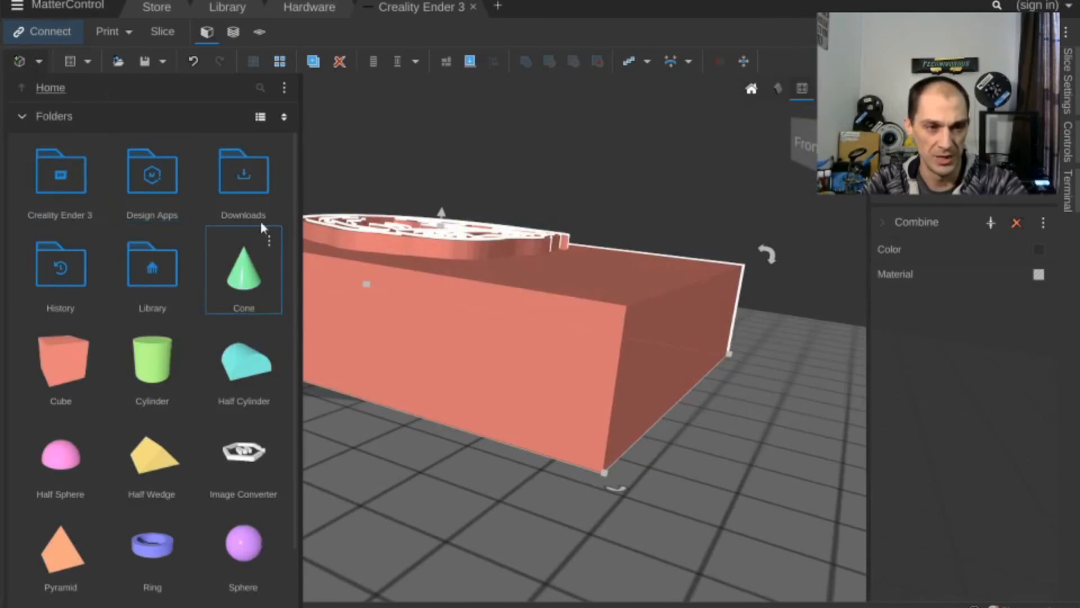
left_click(305, 176)
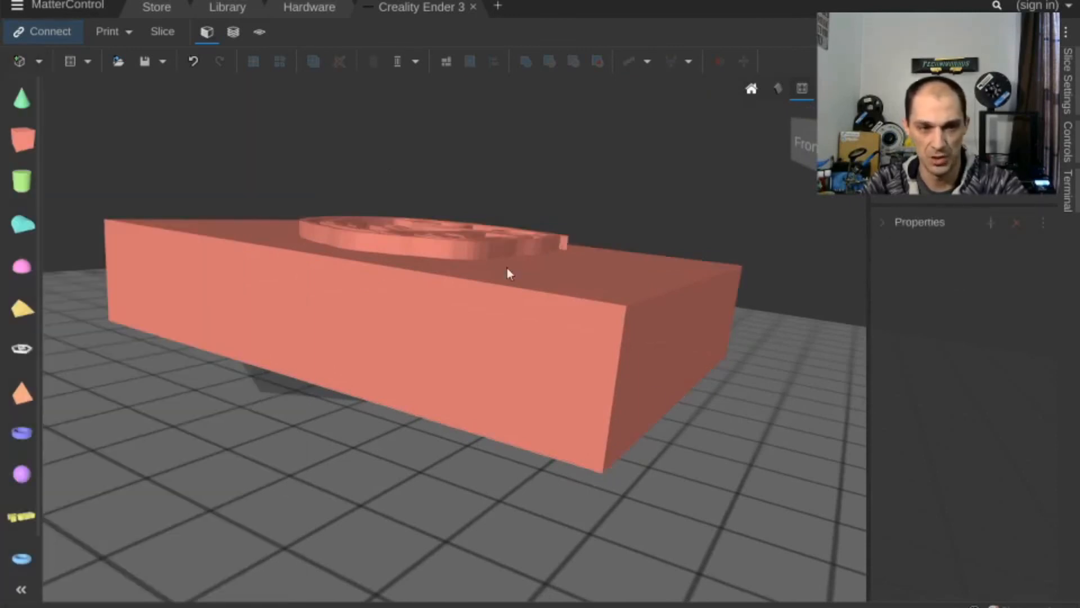